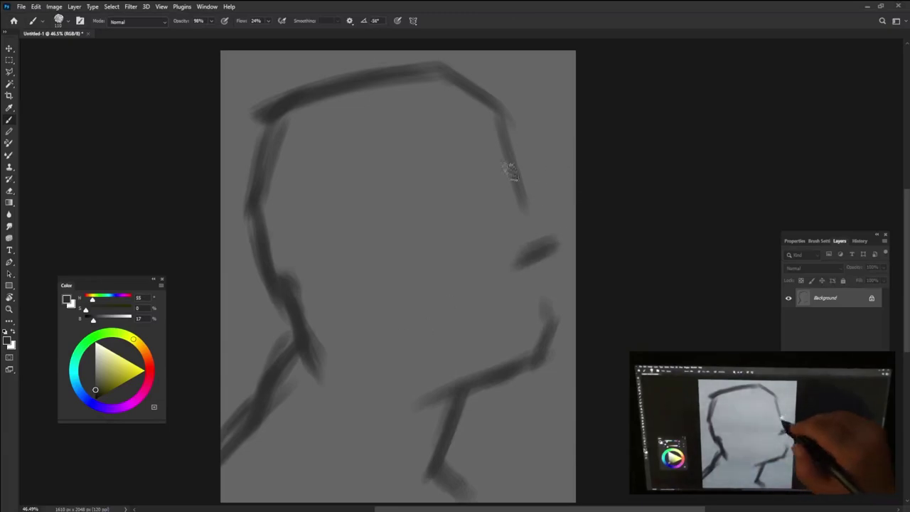
Sketch the brow, nose, mouth, ear and cheek guidelines in dark grey inside the side-profile head outline.
{"action": "mouse_move", "coordinate": [455, 182]}
{"action": "left_mouse_down"}
{"action": "mouse_move", "coordinate": [523, 214]}
{"action": "mouse_move", "coordinate": [515, 246]}
{"action": "left_mouse_up"}
{"action": "mouse_move", "coordinate": [500, 206]}
{"action": "left_mouse_down"}
{"action": "mouse_move", "coordinate": [544, 270]}
{"action": "mouse_move", "coordinate": [553, 331]}
{"action": "mouse_move", "coordinate": [533, 388]}
{"action": "mouse_move", "coordinate": [460, 406]}
{"action": "mouse_move", "coordinate": [421, 484]}
{"action": "left_mouse_up"}
{"action": "mouse_move", "coordinate": [384, 304]}
{"action": "left_mouse_down"}
{"action": "mouse_move", "coordinate": [340, 259]}
{"action": "mouse_move", "coordinate": [313, 256]}
{"action": "left_mouse_up"}
{"action": "left_click_drag", "start_coordinate": [353, 313], "coordinate": [540, 257]}
{"action": "left_click_drag", "start_coordinate": [505, 197], "coordinate": [307, 255]}
{"action": "left_click_drag", "start_coordinate": [366, 215], "coordinate": [407, 247]}
{"action": "mouse_move", "coordinate": [328, 244]}
{"action": "left_mouse_down"}
{"action": "mouse_move", "coordinate": [370, 212]}
{"action": "mouse_move", "coordinate": [355, 281]}
{"action": "mouse_move", "coordinate": [396, 307]}
{"action": "left_mouse_up"}
{"action": "left_click_drag", "start_coordinate": [504, 206], "coordinate": [469, 221]}
{"action": "mouse_move", "coordinate": [529, 198]}
{"action": "left_mouse_down"}
{"action": "mouse_move", "coordinate": [495, 199]}
{"action": "mouse_move", "coordinate": [505, 180]}
{"action": "mouse_move", "coordinate": [462, 193]}
{"action": "left_mouse_up"}
Fill the side of the head, face and neck with broad mid-grey shading.
{"action": "left_click_drag", "start_coordinate": [299, 128], "coordinate": [371, 130]}
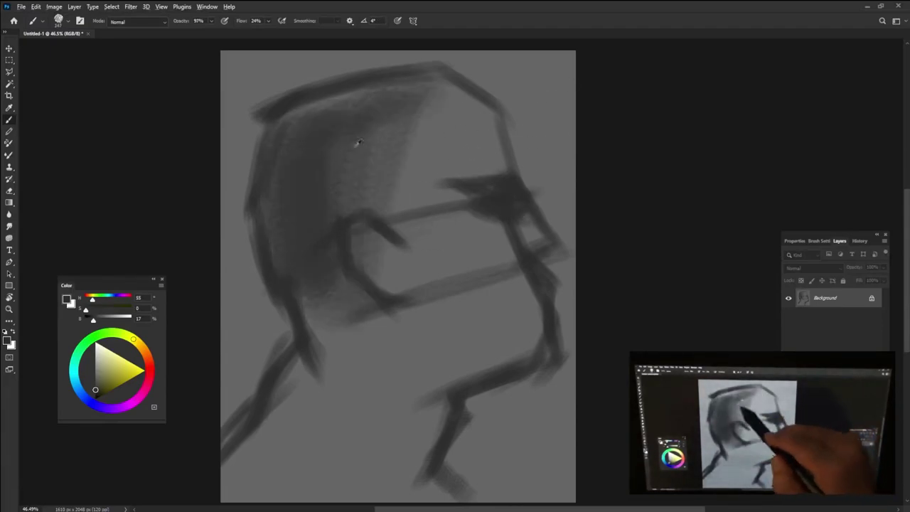
{"action": "left_click_drag", "start_coordinate": [412, 92], "coordinate": [356, 209]}
{"action": "mouse_move", "coordinate": [427, 142]}
{"action": "left_mouse_down"}
{"action": "mouse_move", "coordinate": [473, 364]}
{"action": "mouse_move", "coordinate": [315, 372]}
{"action": "mouse_move", "coordinate": [375, 487]}
{"action": "mouse_move", "coordinate": [355, 400]}
{"action": "mouse_move", "coordinate": [324, 415]}
{"action": "left_mouse_up"}
{"action": "mouse_move", "coordinate": [516, 213]}
{"action": "left_mouse_down"}
{"action": "mouse_move", "coordinate": [497, 202]}
{"action": "mouse_move", "coordinate": [507, 154]}
{"action": "left_mouse_up"}
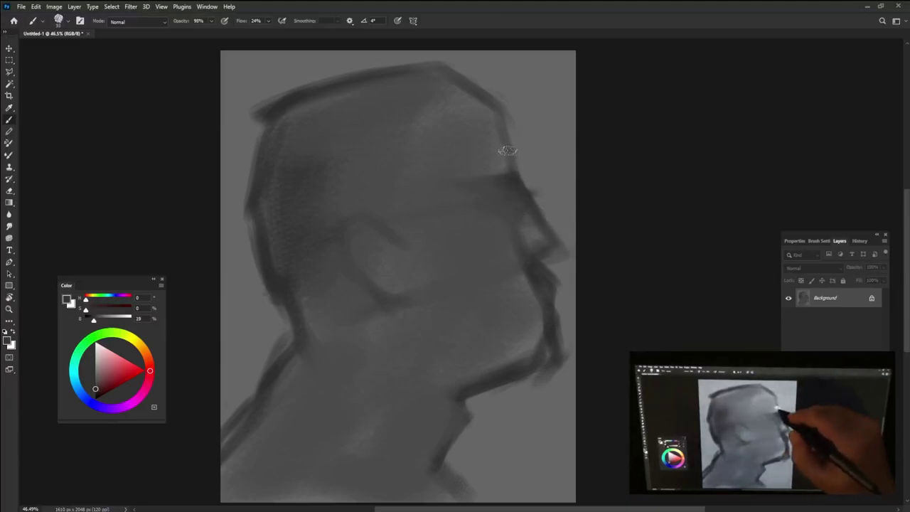
Redraw the forehead contour and paint a dark eyebrow with a shadowed eye socket beneath it.
{"action": "mouse_move", "coordinate": [451, 71]}
{"action": "left_mouse_down"}
{"action": "mouse_move", "coordinate": [494, 108]}
{"action": "mouse_move", "coordinate": [516, 177]}
{"action": "mouse_move", "coordinate": [528, 171]}
{"action": "mouse_move", "coordinate": [511, 182]}
{"action": "mouse_move", "coordinate": [462, 180]}
{"action": "left_mouse_up"}
{"action": "left_click", "coordinate": [433, 178], "text": "alt"}
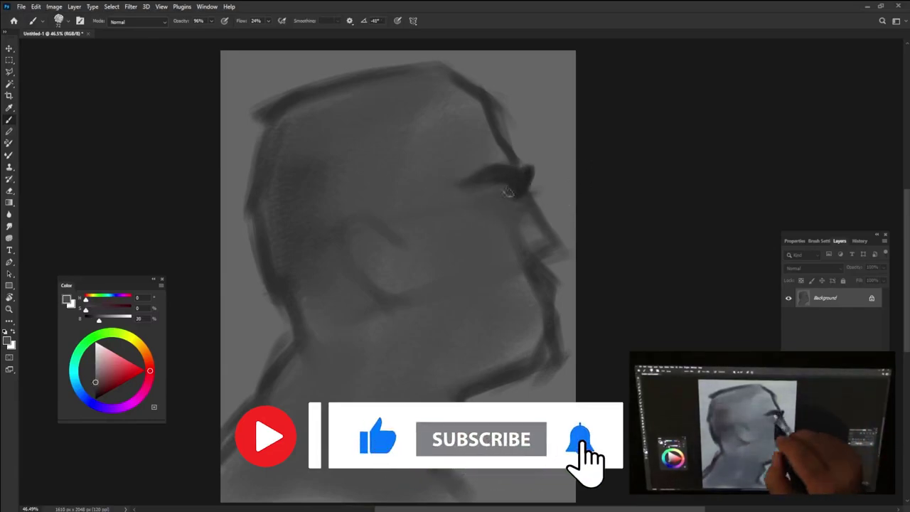
{"action": "left_click", "coordinate": [524, 183], "text": "alt"}
{"action": "left_click_drag", "start_coordinate": [520, 189], "coordinate": [499, 211]}
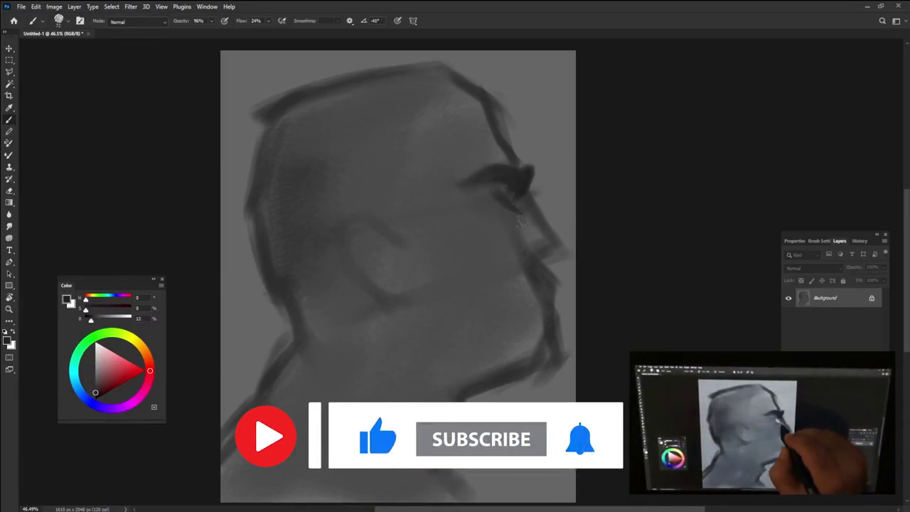
{"action": "left_click", "coordinate": [496, 158], "text": "alt"}
{"action": "left_click_drag", "start_coordinate": [490, 187], "coordinate": [508, 170]}
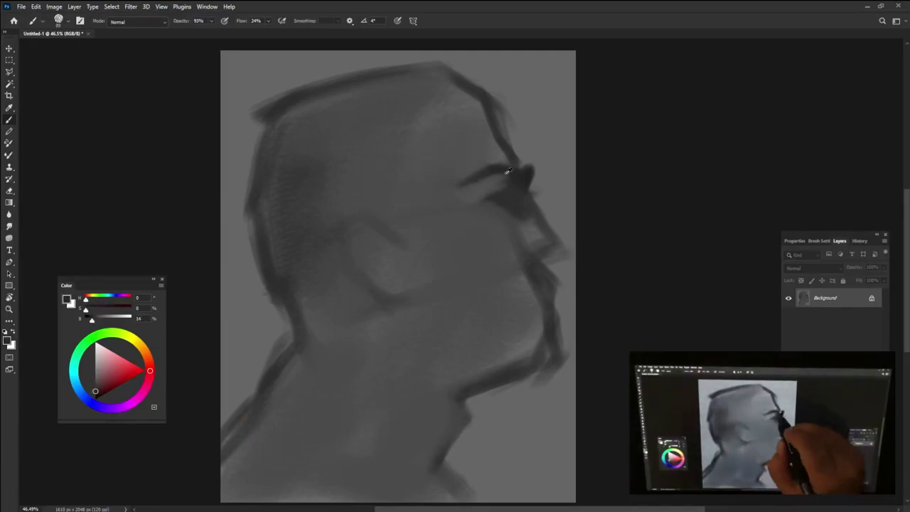
Set the brush flow to 17% and paint the shadow in front of the ear, with lighter cheek and jaw planes.
{"action": "left_click", "coordinate": [268, 21]}
{"action": "left_click", "coordinate": [266, 33]}
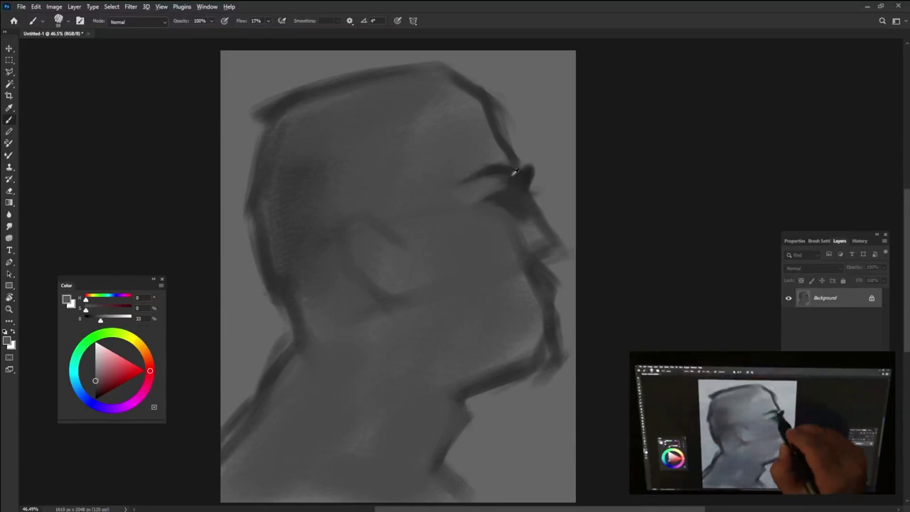
{"action": "left_click", "coordinate": [450, 249], "text": "alt"}
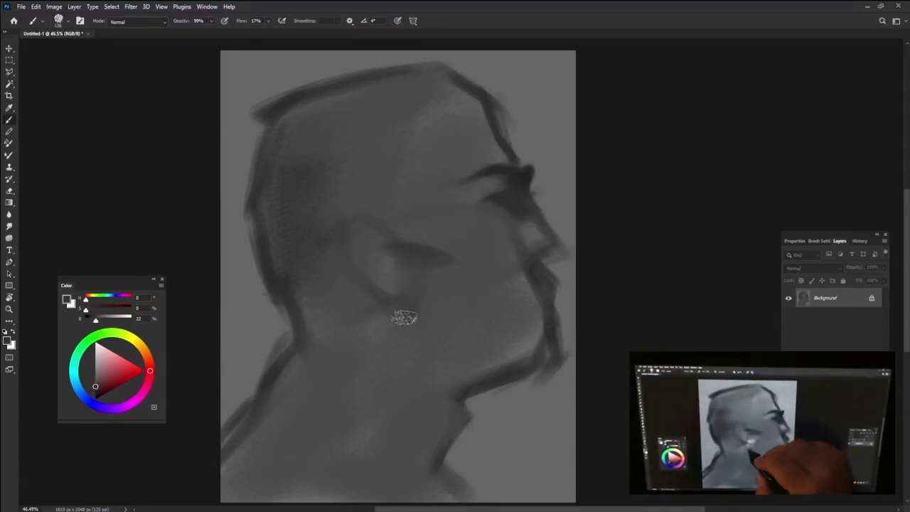
{"action": "left_click", "coordinate": [457, 209], "text": "alt"}
{"action": "left_click", "coordinate": [483, 263], "text": "alt"}
Paint light grey background behind the head, below the chin and before the lips, and lighten the temple, cheek and nose planes.
{"action": "mouse_move", "coordinate": [211, 405]}
{"action": "left_mouse_down"}
{"action": "mouse_move", "coordinate": [260, 346]}
{"action": "mouse_move", "coordinate": [266, 298]}
{"action": "mouse_move", "coordinate": [235, 249]}
{"action": "mouse_move", "coordinate": [252, 153]}
{"action": "mouse_move", "coordinate": [284, 88]}
{"action": "mouse_move", "coordinate": [334, 61]}
{"action": "mouse_move", "coordinate": [213, 229]}
{"action": "mouse_move", "coordinate": [245, 387]}
{"action": "left_mouse_up"}
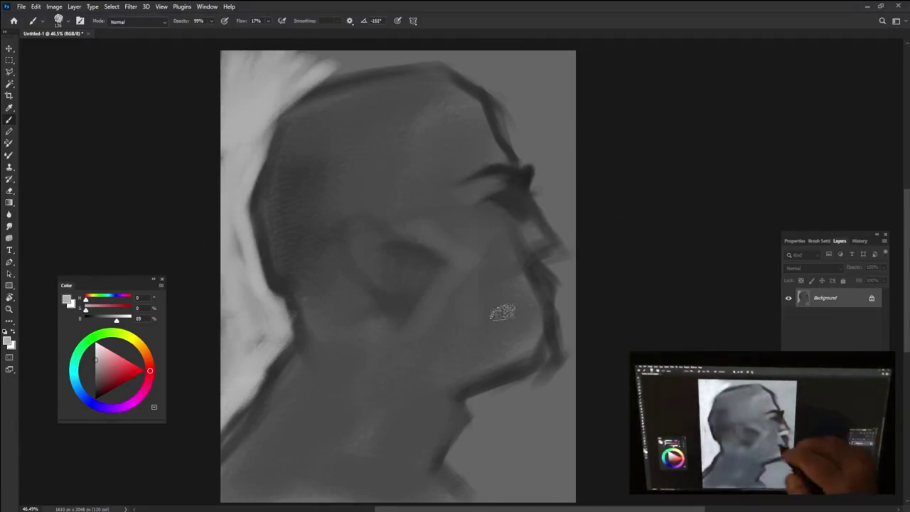
{"action": "mouse_move", "coordinate": [495, 417]}
{"action": "left_mouse_down"}
{"action": "mouse_move", "coordinate": [471, 398]}
{"action": "mouse_move", "coordinate": [460, 445]}
{"action": "mouse_move", "coordinate": [573, 373]}
{"action": "mouse_move", "coordinate": [585, 422]}
{"action": "mouse_move", "coordinate": [562, 483]}
{"action": "left_mouse_up"}
{"action": "mouse_move", "coordinate": [549, 264]}
{"action": "left_mouse_down"}
{"action": "mouse_move", "coordinate": [562, 297]}
{"action": "mouse_move", "coordinate": [545, 240]}
{"action": "mouse_move", "coordinate": [512, 231]}
{"action": "mouse_move", "coordinate": [508, 218]}
{"action": "mouse_move", "coordinate": [455, 207]}
{"action": "mouse_move", "coordinate": [508, 207]}
{"action": "mouse_move", "coordinate": [402, 231]}
{"action": "left_mouse_up"}
{"action": "left_click_drag", "start_coordinate": [562, 306], "coordinate": [565, 330]}
{"action": "left_click_drag", "start_coordinate": [563, 278], "coordinate": [569, 366]}
Paint lighter grey planes over the upper lip and beside the mouth.
{"action": "left_click", "coordinate": [535, 286], "text": "alt"}
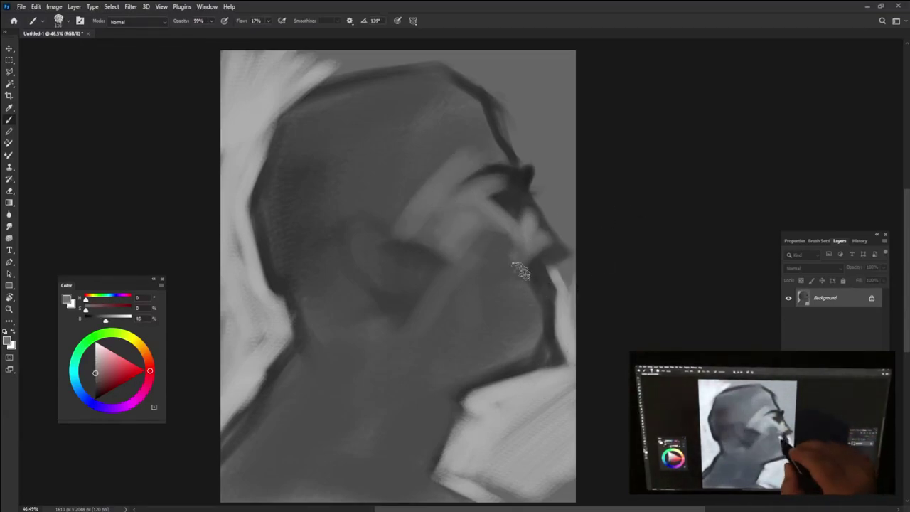
{"action": "left_click_drag", "start_coordinate": [534, 305], "coordinate": [531, 263]}
{"action": "left_click", "coordinate": [521, 260], "text": "alt"}
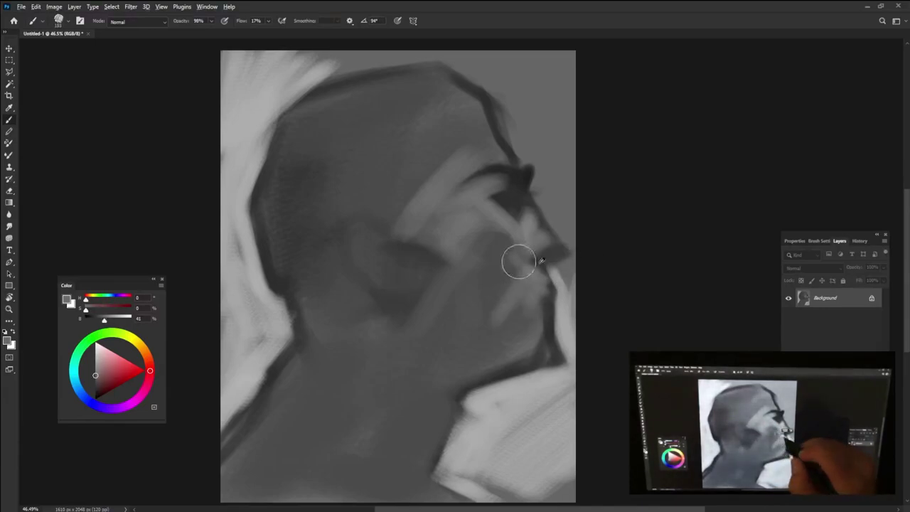
Shape the eyelids within the dark eye socket and darken the forehead contour above the brow.
{"action": "left_click", "coordinate": [507, 198], "text": "alt"}
{"action": "mouse_move", "coordinate": [513, 207]}
{"action": "left_mouse_down"}
{"action": "mouse_move", "coordinate": [491, 199]}
{"action": "mouse_move", "coordinate": [501, 178]}
{"action": "mouse_move", "coordinate": [523, 192]}
{"action": "left_mouse_up"}
{"action": "left_click", "coordinate": [526, 177], "text": "alt"}
{"action": "left_click", "coordinate": [508, 193], "text": "alt"}
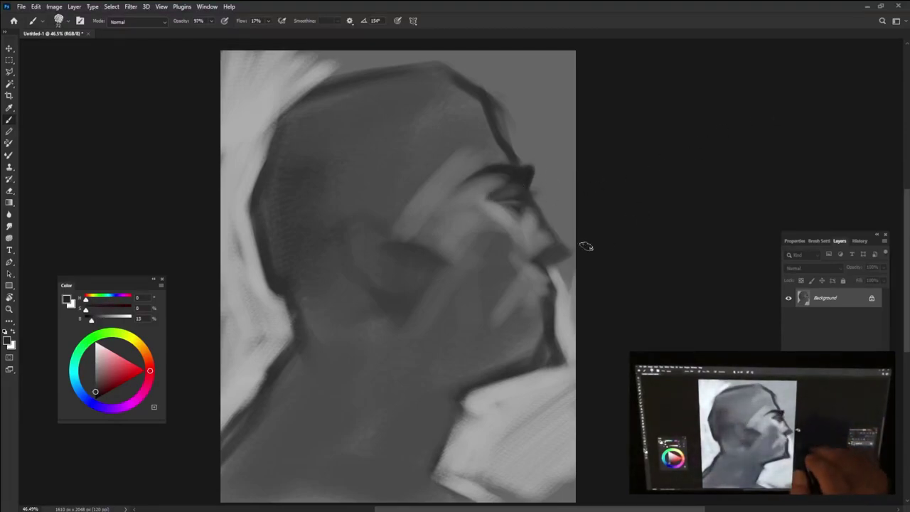
{"action": "left_click_drag", "start_coordinate": [522, 154], "coordinate": [502, 115]}
Fill the background around the nose, forehead and top of the head with light grey, trimming the profile contour.
{"action": "left_click", "coordinate": [566, 307], "text": "alt"}
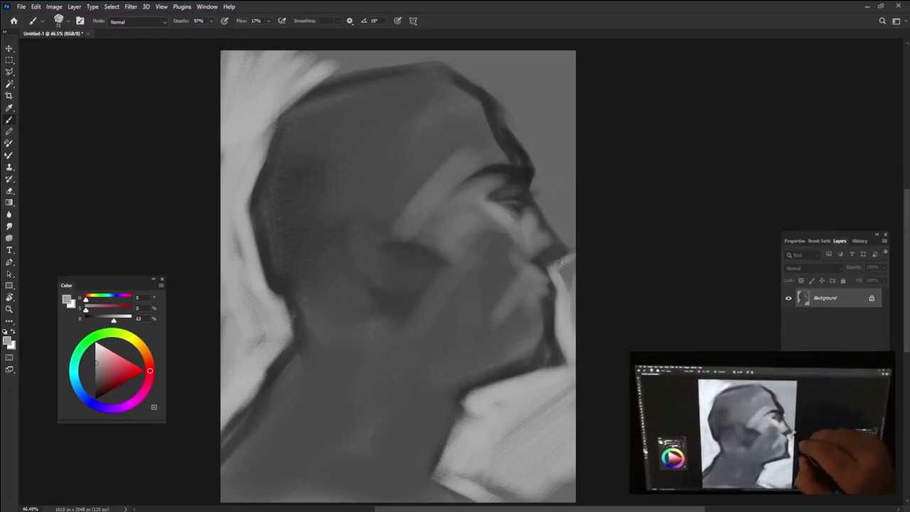
{"action": "left_click_drag", "start_coordinate": [553, 270], "coordinate": [570, 259]}
{"action": "left_click_drag", "start_coordinate": [542, 176], "coordinate": [534, 190]}
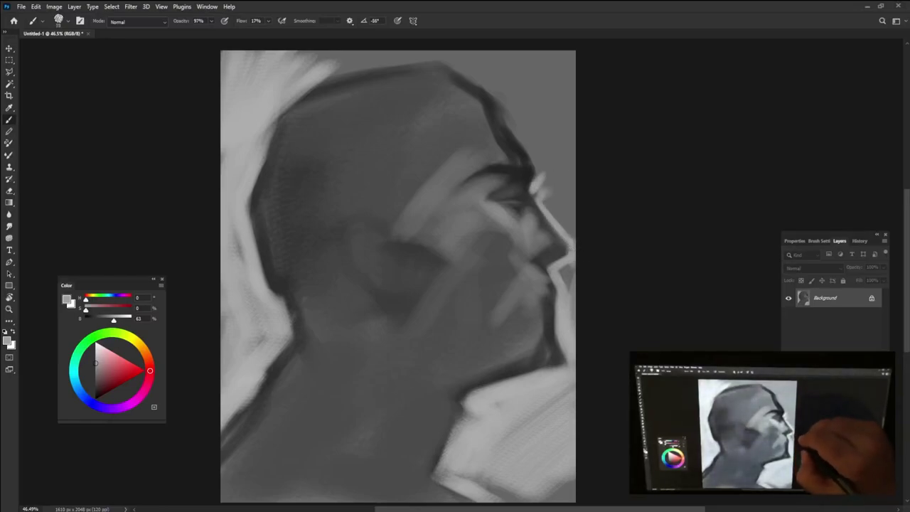
{"action": "left_click_drag", "start_coordinate": [497, 135], "coordinate": [491, 78]}
{"action": "left_click_drag", "start_coordinate": [529, 170], "coordinate": [523, 85]}
{"action": "mouse_move", "coordinate": [562, 213]}
{"action": "left_mouse_down"}
{"action": "mouse_move", "coordinate": [554, 71]}
{"action": "mouse_move", "coordinate": [584, 122]}
{"action": "left_mouse_up"}
{"action": "left_click_drag", "start_coordinate": [327, 64], "coordinate": [497, 49]}
Rework the eye socket and eyebrow with sampled greys, and lighten the forehead just above the brow.
{"action": "left_click", "coordinate": [507, 208], "text": "alt"}
{"action": "left_click", "coordinate": [536, 184], "text": "alt"}
{"action": "mouse_move", "coordinate": [534, 221]}
{"action": "left_mouse_down"}
{"action": "mouse_move", "coordinate": [527, 188]}
{"action": "mouse_move", "coordinate": [511, 204]}
{"action": "mouse_move", "coordinate": [523, 228]}
{"action": "mouse_move", "coordinate": [514, 189]}
{"action": "mouse_move", "coordinate": [510, 203]}
{"action": "mouse_move", "coordinate": [484, 201]}
{"action": "left_mouse_up"}
{"action": "left_click", "coordinate": [527, 172], "text": "alt"}
{"action": "left_click", "coordinate": [478, 172], "text": "alt"}
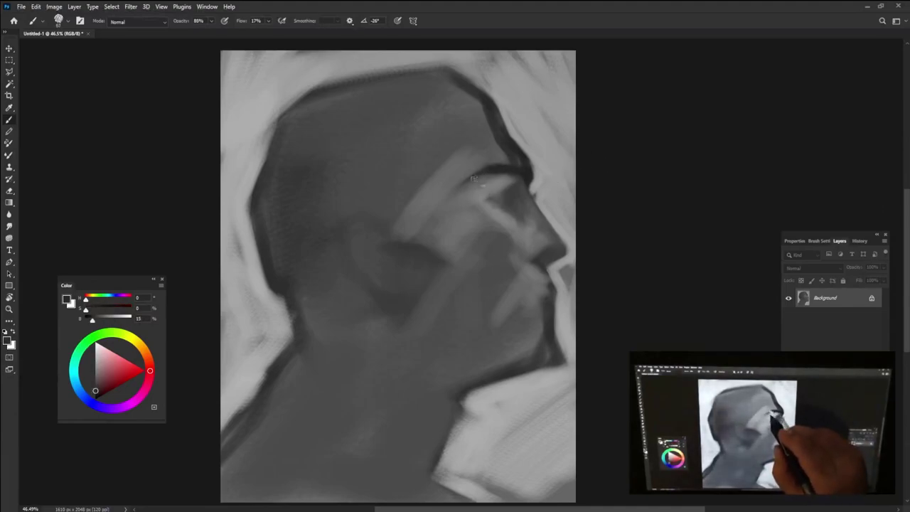
{"action": "left_click", "coordinate": [467, 162], "text": "alt"}
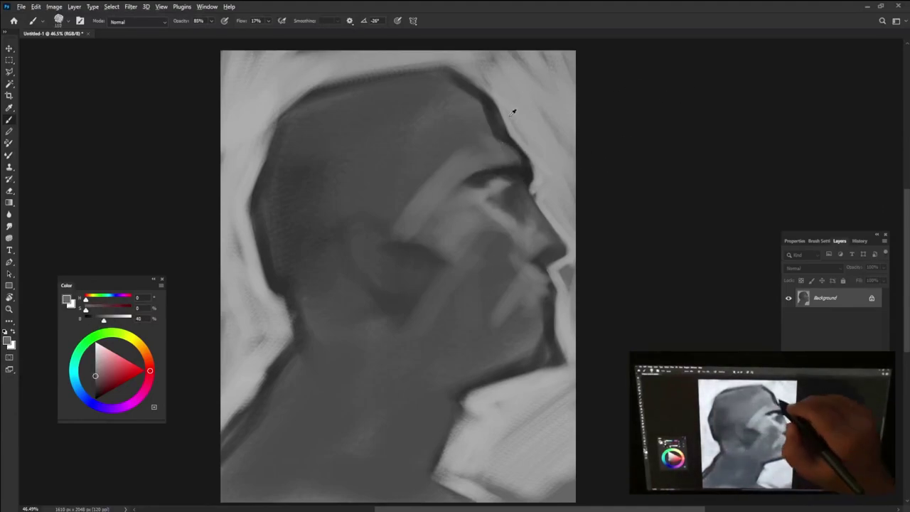
Paint the dark angular hairline from the temple to the forehead and a dark band along the top of the hair.
{"action": "left_click", "coordinate": [476, 170], "text": "alt"}
{"action": "mouse_move", "coordinate": [363, 203]}
{"action": "left_mouse_down"}
{"action": "mouse_move", "coordinate": [462, 82]}
{"action": "mouse_move", "coordinate": [287, 134]}
{"action": "left_mouse_up"}
{"action": "left_click", "coordinate": [420, 102], "text": "alt"}
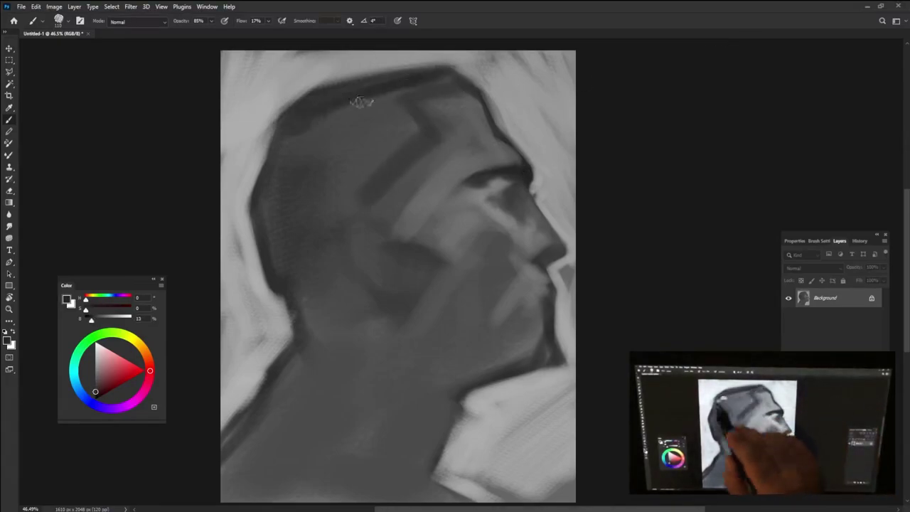
Lighten the forehead, temple and cheekbone planes and darken the eyebrow.
{"action": "left_click", "coordinate": [477, 146], "text": "alt"}
{"action": "mouse_move", "coordinate": [469, 146]}
{"action": "left_mouse_down"}
{"action": "mouse_move", "coordinate": [435, 107]}
{"action": "mouse_move", "coordinate": [486, 144]}
{"action": "mouse_move", "coordinate": [430, 274]}
{"action": "mouse_move", "coordinate": [501, 213]}
{"action": "left_mouse_up"}
{"action": "left_click", "coordinate": [526, 196], "text": "alt"}
{"action": "left_click_drag", "start_coordinate": [462, 184], "coordinate": [534, 170]}
{"action": "left_click", "coordinate": [518, 175], "text": "alt"}
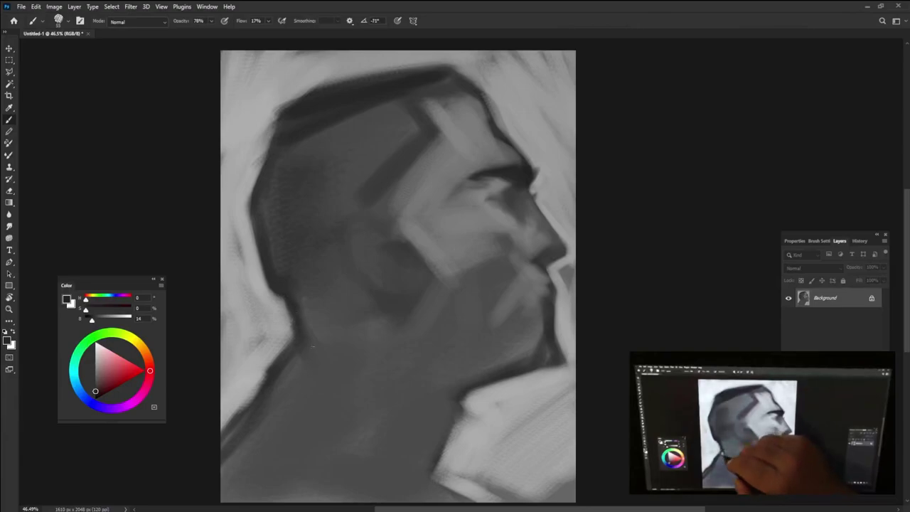
Draw two dark diagonal collar lines across the neck and shoulder.
{"action": "mouse_move", "coordinate": [297, 344]}
{"action": "left_mouse_down"}
{"action": "mouse_move", "coordinate": [361, 383]}
{"action": "mouse_move", "coordinate": [459, 480]}
{"action": "left_mouse_up"}
{"action": "mouse_move", "coordinate": [274, 421]}
{"action": "left_mouse_down"}
{"action": "mouse_move", "coordinate": [423, 494]}
{"action": "mouse_move", "coordinate": [448, 486]}
{"action": "left_mouse_up"}
{"action": "left_click", "coordinate": [431, 463], "text": "alt"}
Outline the ear in dark grey and paint a light patch inside its upper part.
{"action": "left_click", "coordinate": [373, 256], "text": "alt"}
{"action": "mouse_move", "coordinate": [373, 256]}
{"action": "left_mouse_down"}
{"action": "mouse_move", "coordinate": [363, 228]}
{"action": "mouse_move", "coordinate": [354, 282]}
{"action": "mouse_move", "coordinate": [396, 318]}
{"action": "mouse_move", "coordinate": [346, 274]}
{"action": "left_mouse_up"}
{"action": "left_click", "coordinate": [360, 295], "text": "alt"}
Paint lighter grey strokes over the hair on the side of the head and behind the ear.
{"action": "left_click", "coordinate": [400, 183], "text": "alt"}
{"action": "left_click_drag", "start_coordinate": [394, 170], "coordinate": [284, 114]}
{"action": "left_click_drag", "start_coordinate": [284, 213], "coordinate": [424, 85]}
{"action": "left_click", "coordinate": [377, 212], "text": "alt"}
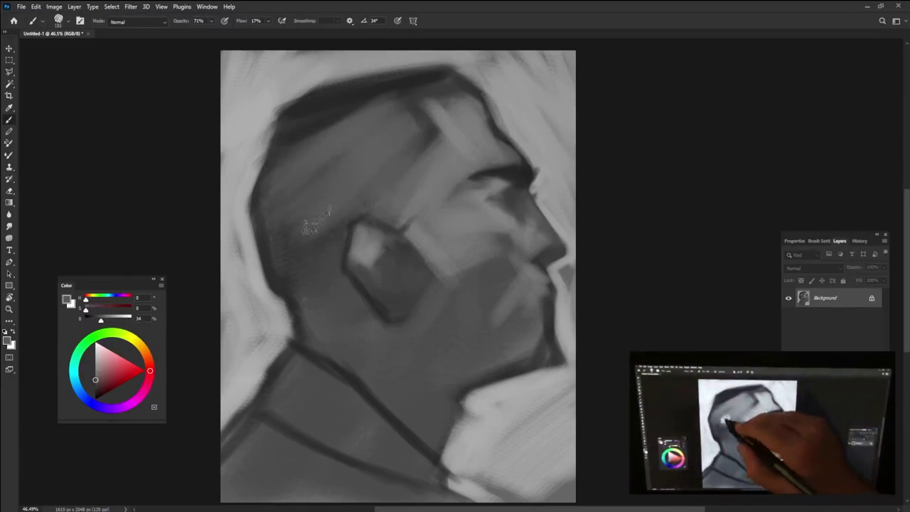
{"action": "left_click_drag", "start_coordinate": [313, 227], "coordinate": [334, 277]}
{"action": "left_click_drag", "start_coordinate": [341, 185], "coordinate": [323, 256]}
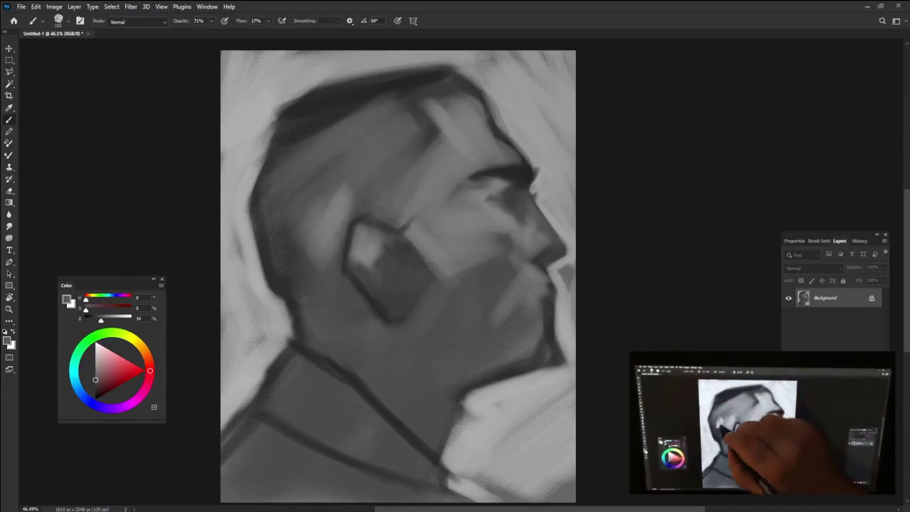
Darken the upper eyelid and brighten the temple and forehead planes up to the hairline.
{"action": "left_click", "coordinate": [532, 183], "text": "alt"}
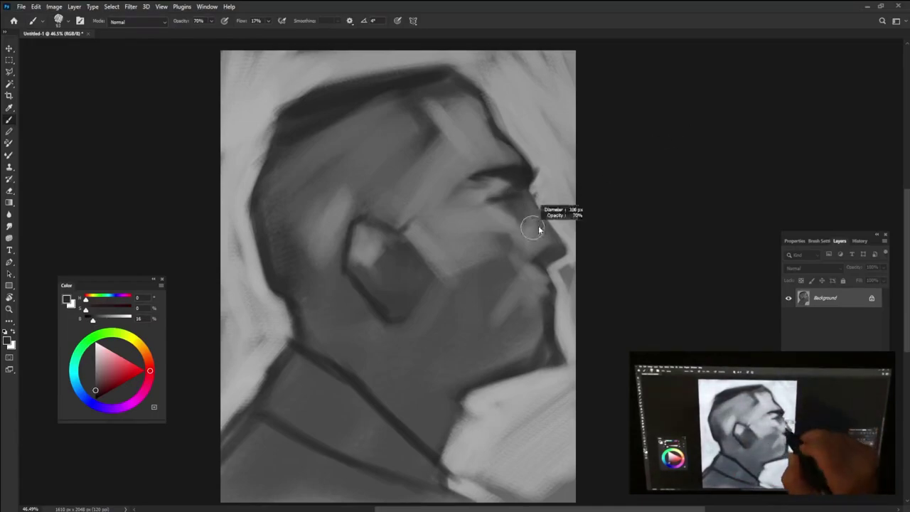
{"action": "left_click", "coordinate": [501, 233], "text": "alt"}
{"action": "mouse_move", "coordinate": [430, 213]}
{"action": "left_mouse_down"}
{"action": "mouse_move", "coordinate": [427, 157]}
{"action": "mouse_move", "coordinate": [439, 189]}
{"action": "left_mouse_up"}
{"action": "mouse_move", "coordinate": [462, 108]}
{"action": "left_mouse_down"}
{"action": "mouse_move", "coordinate": [426, 106]}
{"action": "mouse_move", "coordinate": [444, 160]}
{"action": "mouse_move", "coordinate": [327, 135]}
{"action": "mouse_move", "coordinate": [315, 143]}
{"action": "mouse_move", "coordinate": [384, 96]}
{"action": "left_mouse_up"}
{"action": "left_click", "coordinate": [421, 133], "text": "alt"}
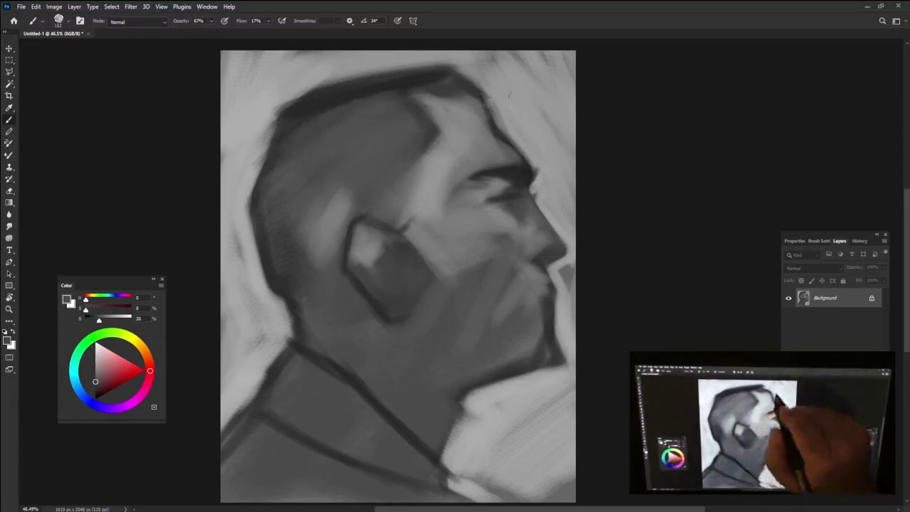
Reshape the outline of the hair at the back and top of the head using sampled background and dark greys.
{"action": "left_click", "coordinate": [298, 107], "text": "alt"}
{"action": "left_click_drag", "start_coordinate": [266, 138], "coordinate": [309, 92]}
{"action": "left_click", "coordinate": [454, 71], "text": "alt"}
{"action": "mouse_move", "coordinate": [462, 78]}
{"action": "left_mouse_down"}
{"action": "mouse_move", "coordinate": [455, 107]}
{"action": "mouse_move", "coordinate": [480, 107]}
{"action": "mouse_move", "coordinate": [426, 68]}
{"action": "left_mouse_up"}
{"action": "left_click", "coordinate": [476, 92], "text": "alt"}
{"action": "left_click", "coordinate": [455, 64], "text": "alt"}
{"action": "left_click_drag", "start_coordinate": [483, 57], "coordinate": [420, 71]}
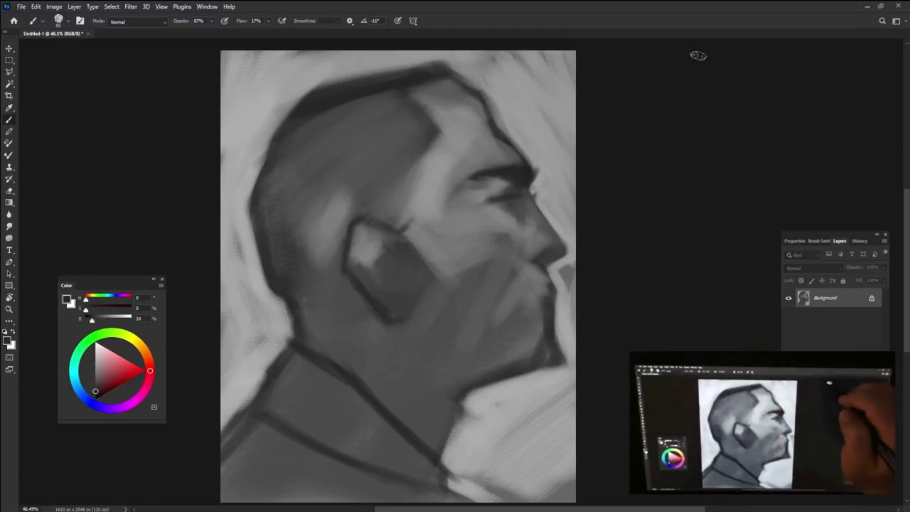
Model the nose with a shadow beside the bridge, a light highlight toward the tip and a dark underside.
{"action": "left_click", "coordinate": [521, 222], "text": "alt"}
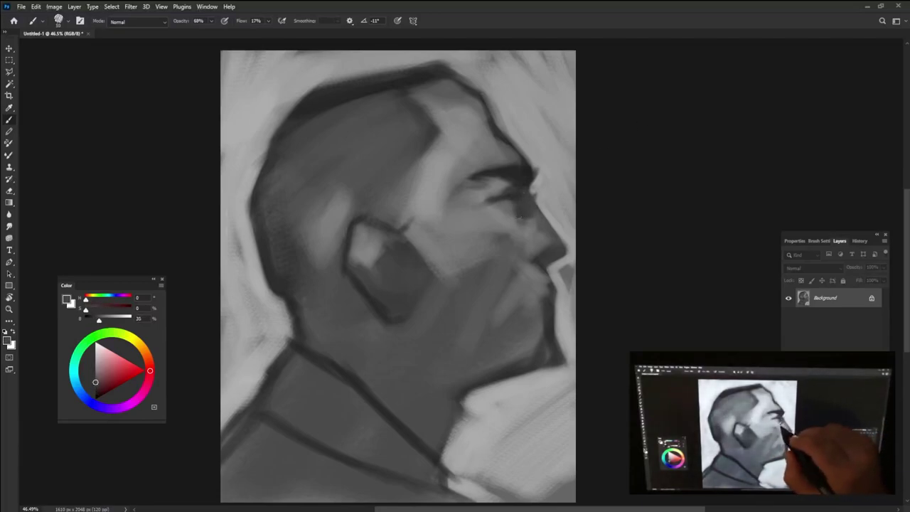
{"action": "left_click", "coordinate": [527, 236], "text": "alt"}
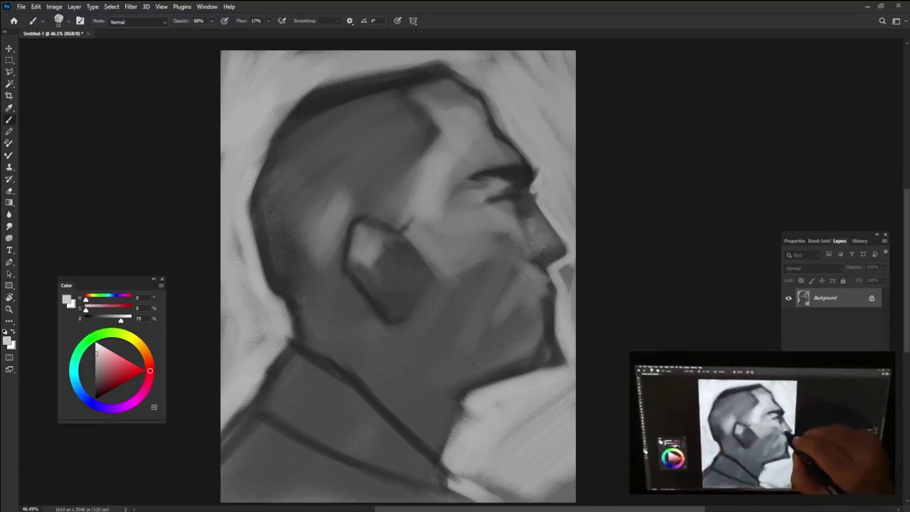
{"action": "left_click_drag", "start_coordinate": [550, 245], "coordinate": [543, 226]}
{"action": "left_click", "coordinate": [542, 226], "text": "alt"}
{"action": "right_click", "coordinate": [561, 202], "text": "alt"}
{"action": "left_click", "coordinate": [543, 263], "text": "alt"}
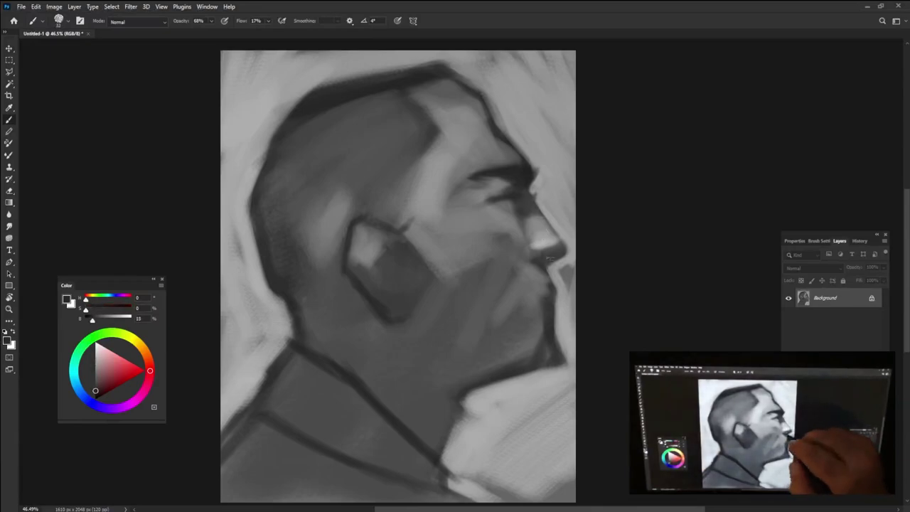
{"action": "left_click", "coordinate": [546, 202], "text": "alt"}
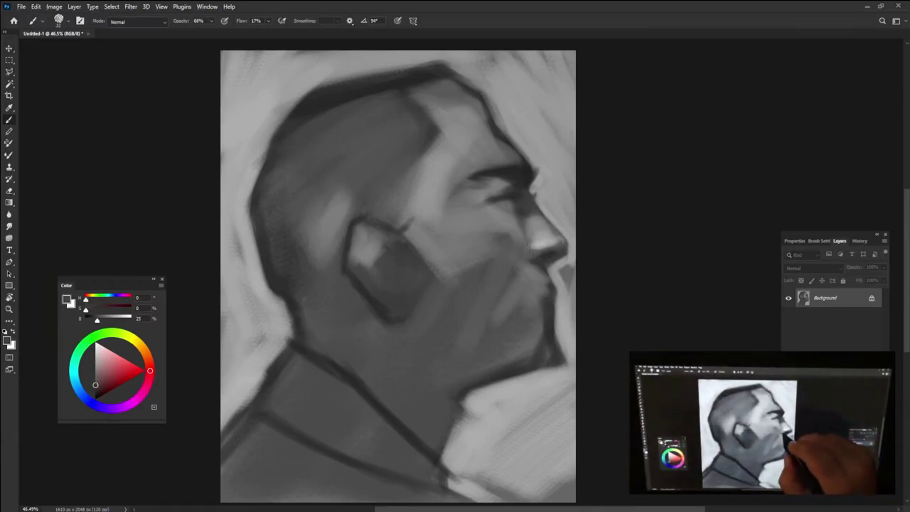
{"action": "left_click", "coordinate": [532, 226], "text": "alt"}
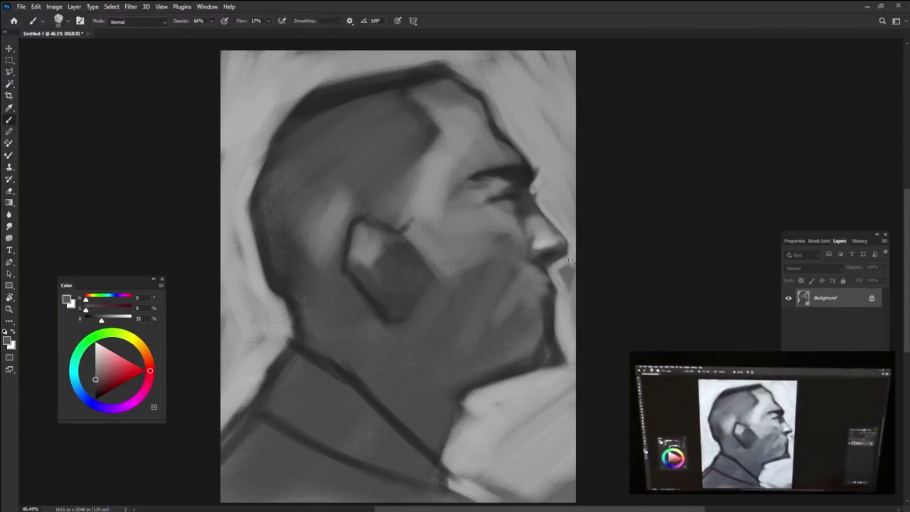
Refine the eyelids with light and dark greys and brighten the cheekbone between the eye and temple.
{"action": "left_click", "coordinate": [492, 201], "text": "alt"}
{"action": "left_click_drag", "start_coordinate": [524, 212], "coordinate": [490, 217]}
{"action": "left_click", "coordinate": [516, 197], "text": "alt"}
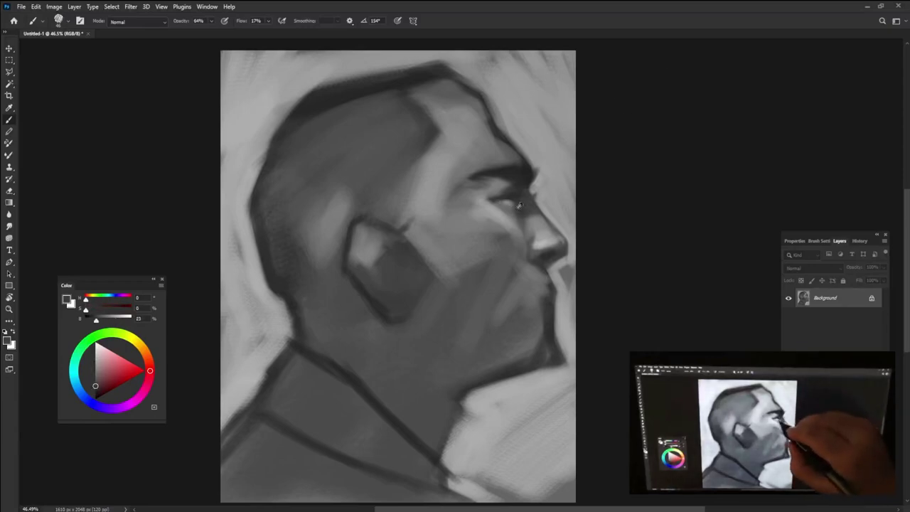
{"action": "left_click", "coordinate": [514, 186], "text": "alt"}
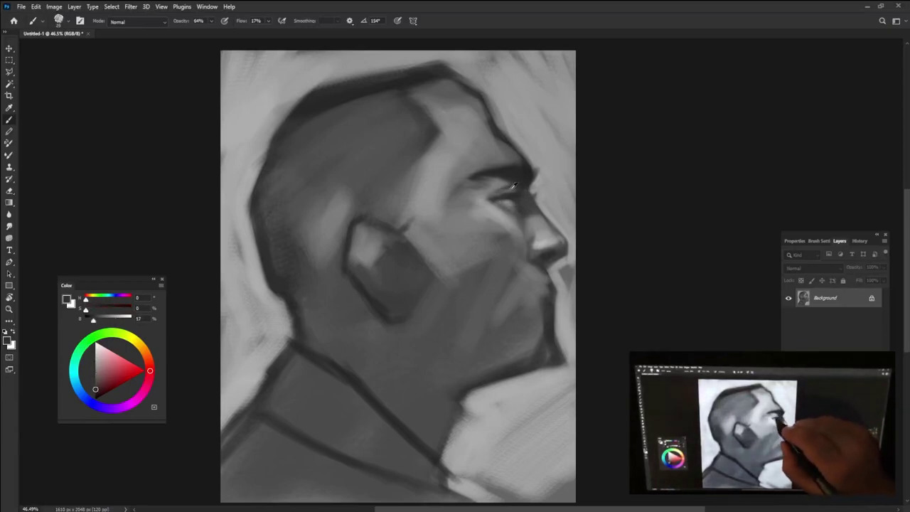
{"action": "left_click", "coordinate": [496, 199], "text": "alt"}
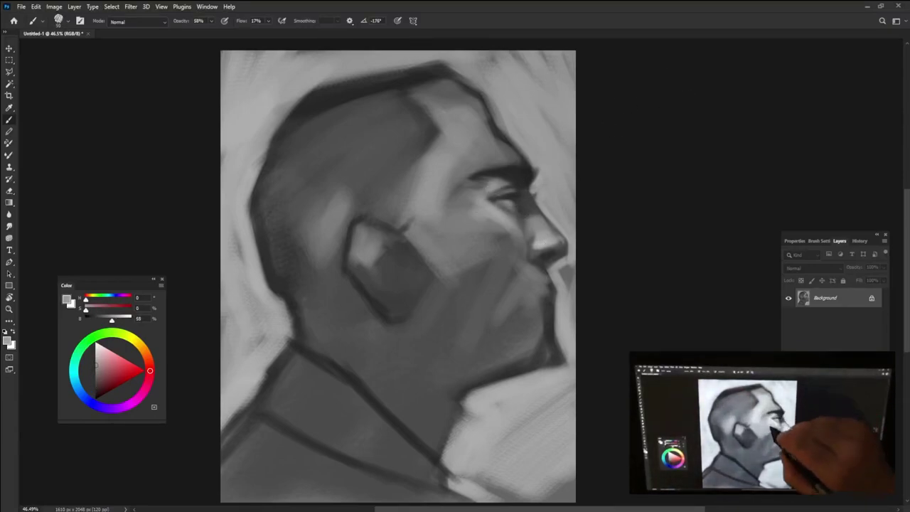
{"action": "left_click_drag", "start_coordinate": [470, 180], "coordinate": [442, 213]}
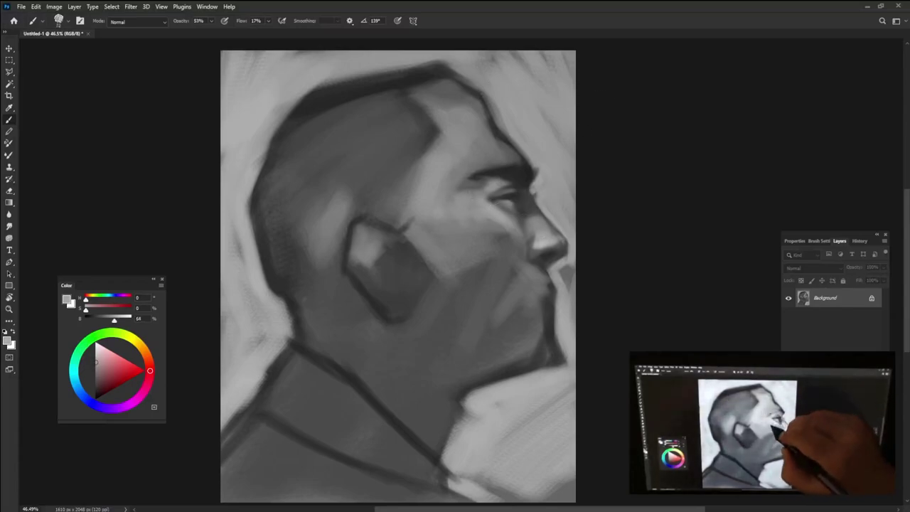
{"action": "left_click", "coordinate": [545, 240], "text": "alt"}
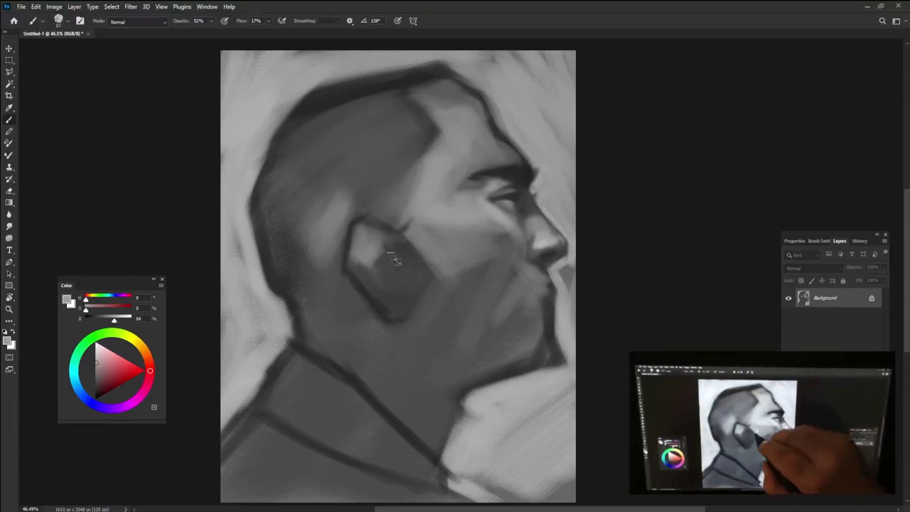
Set the brush opacity to 97% and shade the inner rim of the ear in darker grey.
{"action": "left_click", "coordinate": [384, 254], "text": "alt"}
{"action": "key", "text": "5"}
{"action": "key", "text": "9"}
{"action": "left_click", "coordinate": [375, 234], "text": "alt"}
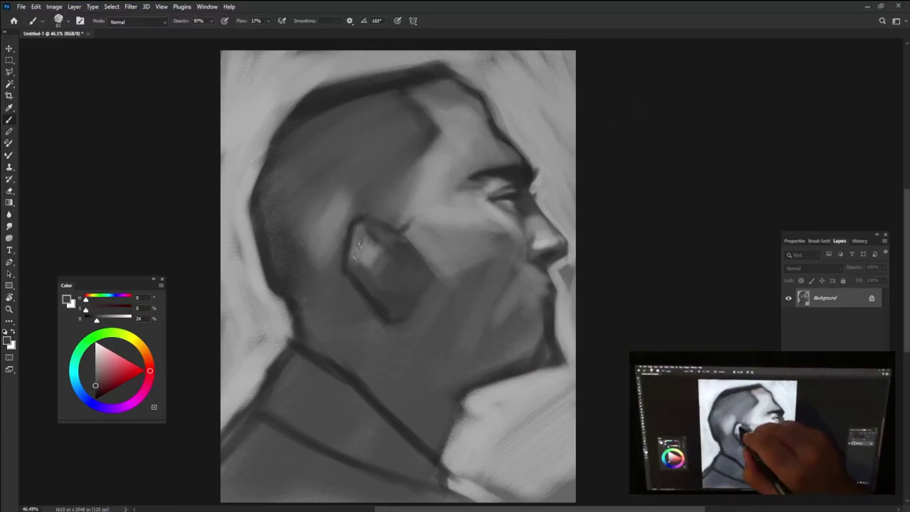
{"action": "left_click_drag", "start_coordinate": [366, 226], "coordinate": [353, 263]}
Paint sampled light grey over the temple edge and across the cheekbone to below the eye.
{"action": "left_click", "coordinate": [398, 154], "text": "alt"}
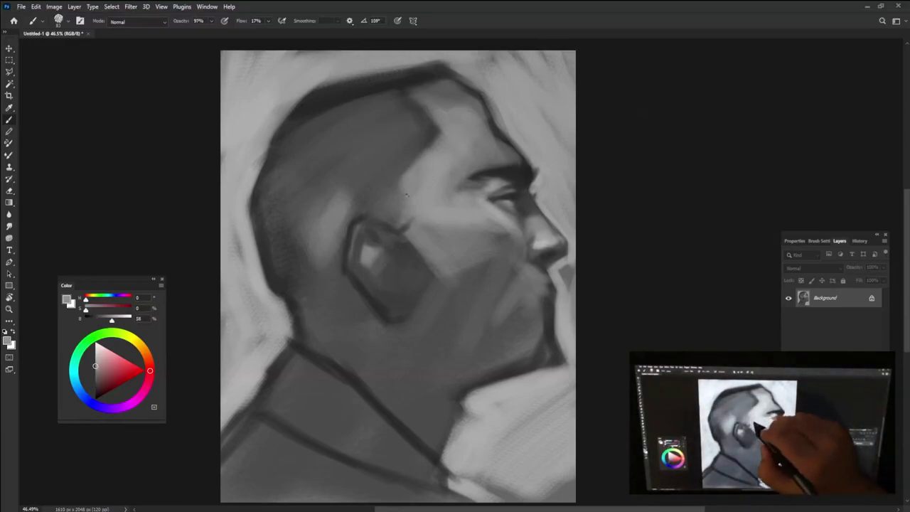
{"action": "left_click", "coordinate": [400, 155], "text": "alt"}
{"action": "left_click_drag", "start_coordinate": [409, 174], "coordinate": [503, 213]}
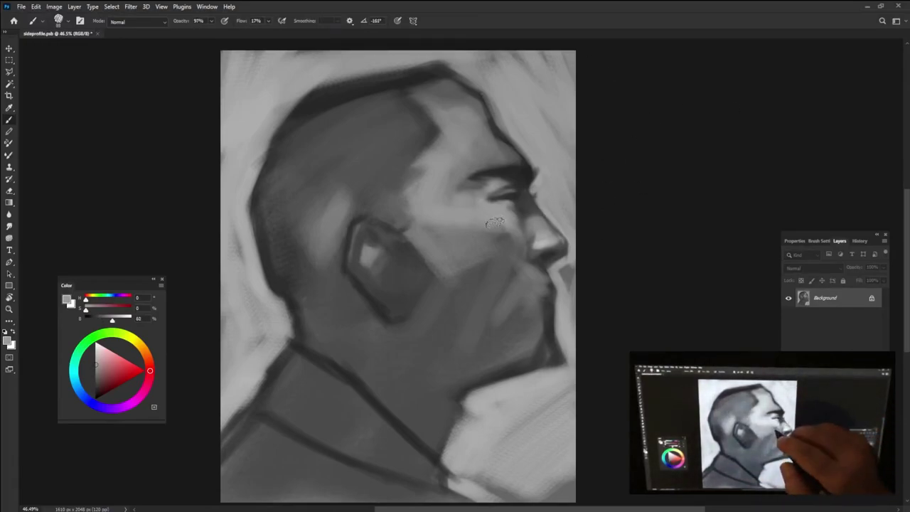
Paint a mid-light grey plane over the cheek, from below the cheekbone down to the jaw.
{"action": "left_click_drag", "start_coordinate": [500, 238], "coordinate": [445, 334]}
{"action": "left_click", "coordinate": [446, 326], "text": "alt"}
{"action": "mouse_move", "coordinate": [498, 255]}
{"action": "left_mouse_down"}
{"action": "mouse_move", "coordinate": [454, 258]}
{"action": "mouse_move", "coordinate": [424, 342]}
{"action": "left_mouse_up"}
Paint sampled light greys beside the nose and over the area between the nose and mouth.
{"action": "left_click", "coordinate": [490, 215], "text": "alt"}
{"action": "mouse_move", "coordinate": [510, 238]}
{"action": "left_mouse_down"}
{"action": "mouse_move", "coordinate": [496, 299]}
{"action": "mouse_move", "coordinate": [519, 299]}
{"action": "mouse_move", "coordinate": [551, 254]}
{"action": "left_mouse_up"}
{"action": "left_click", "coordinate": [496, 299], "text": "alt"}
{"action": "left_click", "coordinate": [566, 261], "text": "alt"}
{"action": "key", "text": "d"}
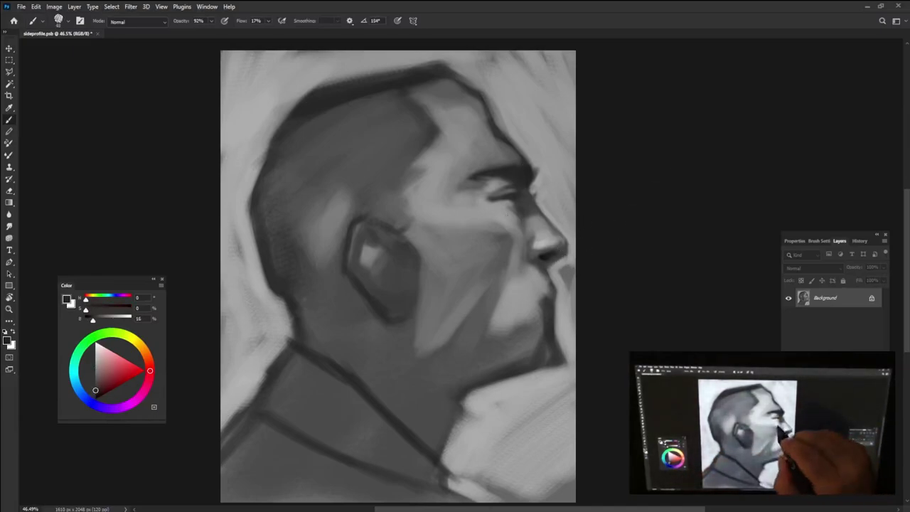
Refine the eye and inner brow with sampled greys, and undo the last stroke along the forehead contour.
{"action": "left_click", "coordinate": [511, 198], "text": "alt"}
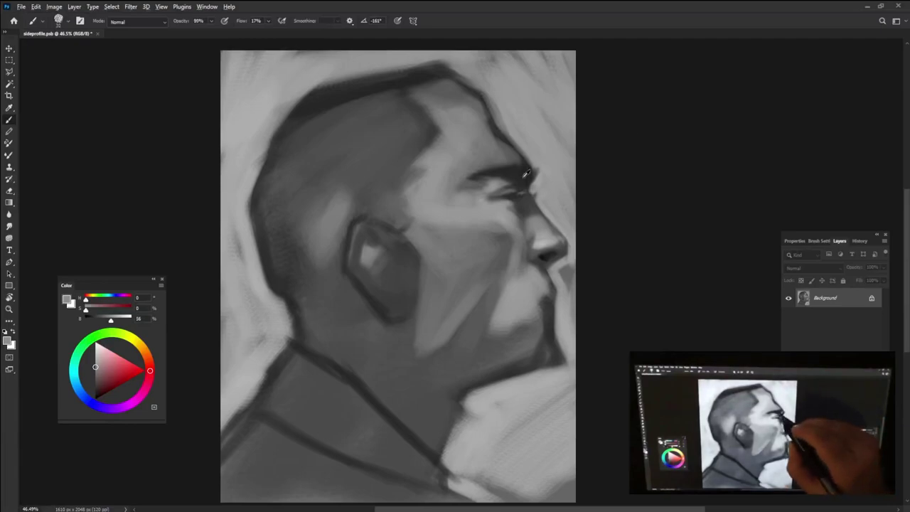
{"action": "left_click", "coordinate": [506, 179], "text": "alt"}
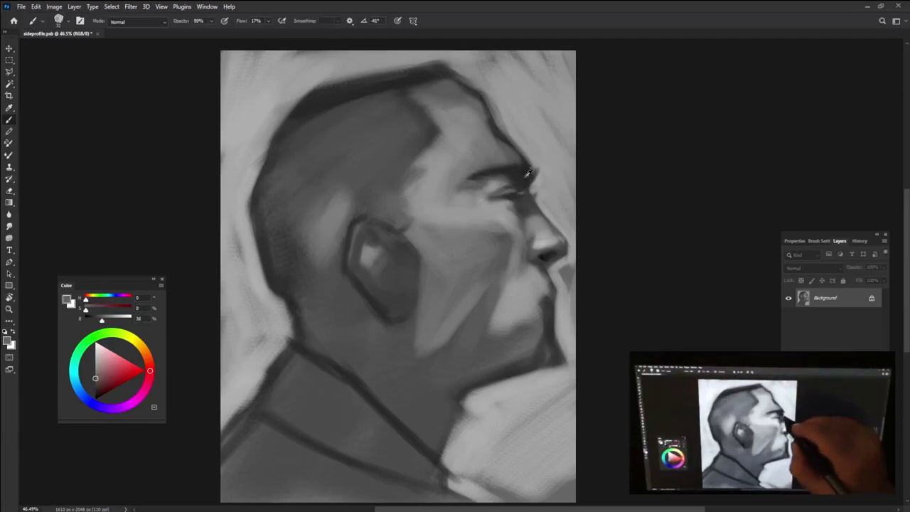
{"action": "left_click", "coordinate": [531, 173], "text": "alt"}
{"action": "left_click_drag", "start_coordinate": [529, 160], "coordinate": [497, 114]}
{"action": "key", "text": "ctrl+z"}
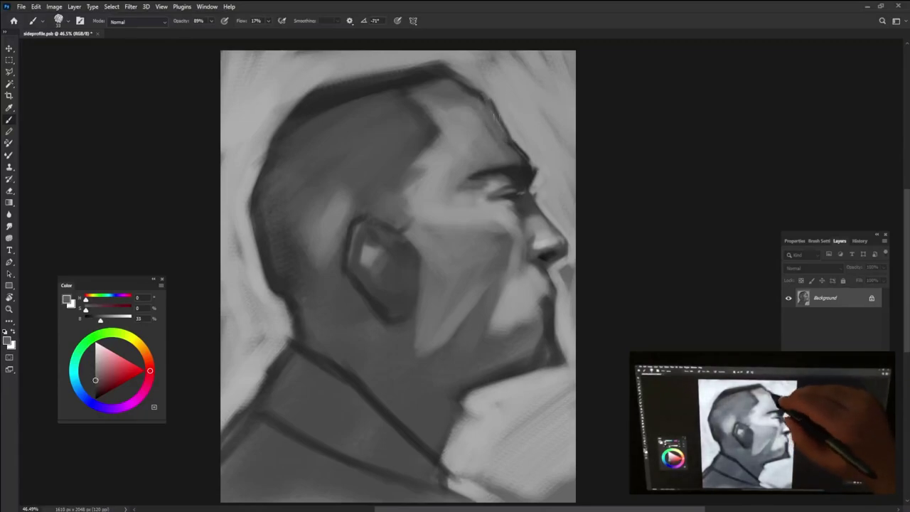
Lighten the forehead above the brow with sampled grey and reinforce the dark front edge of the hairline.
{"action": "left_click", "coordinate": [541, 232], "text": "alt"}
{"action": "left_click_drag", "start_coordinate": [501, 167], "coordinate": [481, 135]}
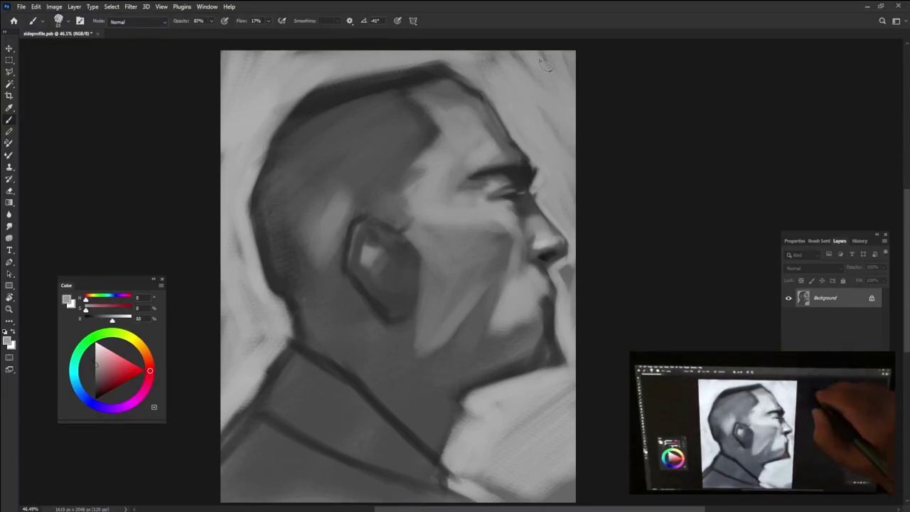
{"action": "left_click", "coordinate": [441, 71], "text": "alt"}
{"action": "left_click_drag", "start_coordinate": [440, 72], "coordinate": [466, 90]}
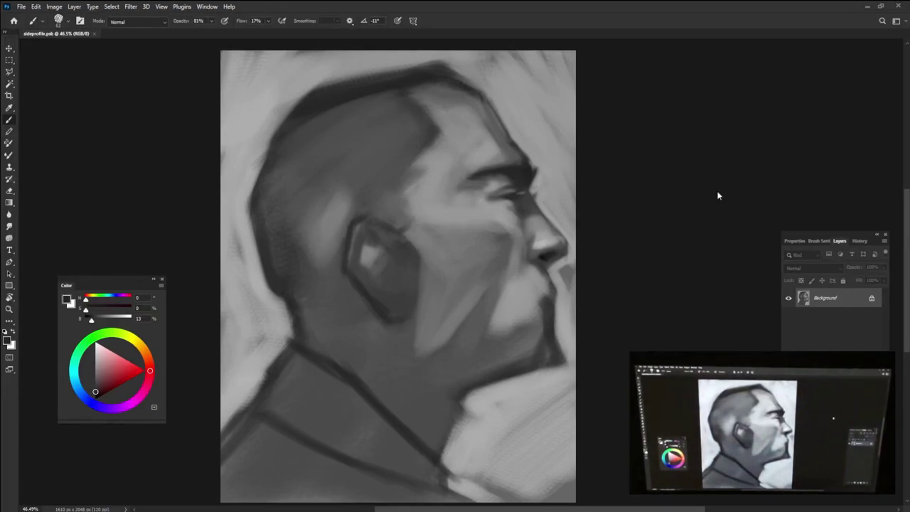
Set the brush opacity to 98% and shape the dark upper lip with sampled greys.
{"action": "left_click", "coordinate": [472, 329], "text": "alt"}
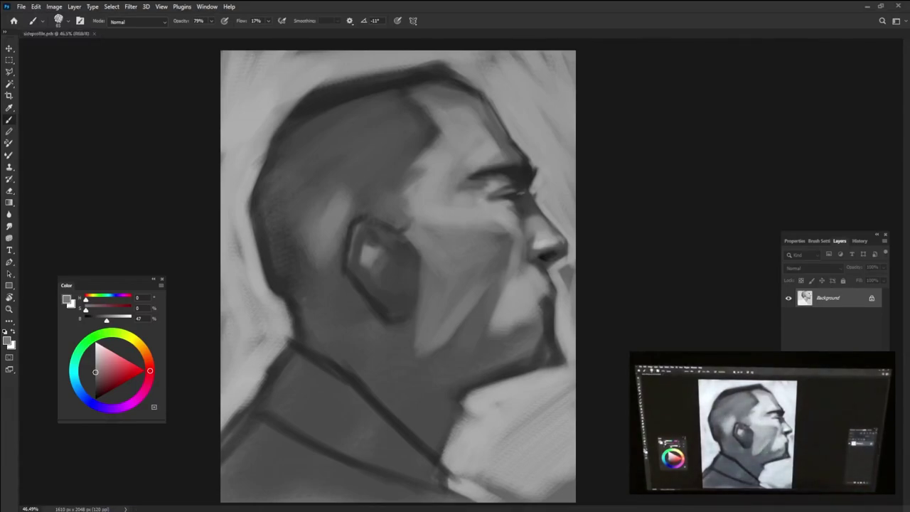
{"action": "left_click", "coordinate": [572, 282], "text": "alt"}
{"action": "key", "text": "9"}
{"action": "left_click", "coordinate": [563, 287], "text": "alt"}
{"action": "left_click", "coordinate": [554, 307], "text": "alt"}
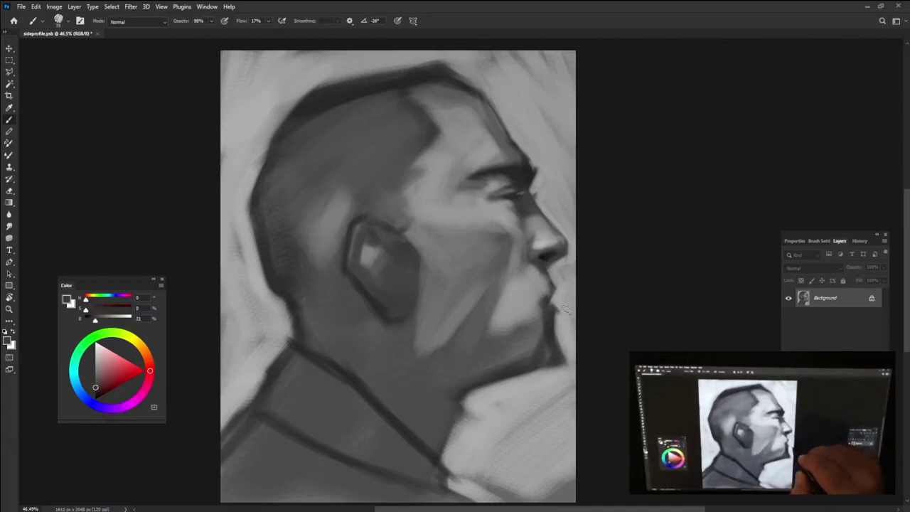
{"action": "left_click", "coordinate": [548, 276], "text": "alt"}
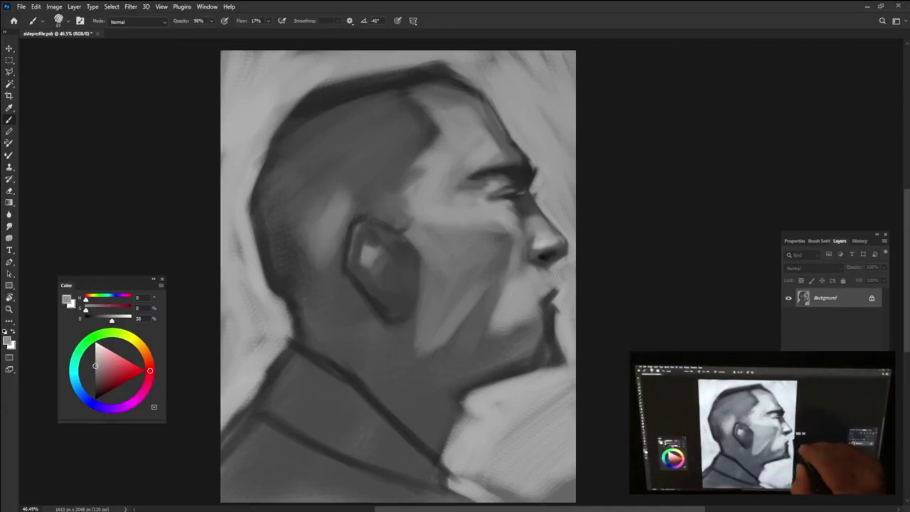
{"action": "left_click_drag", "start_coordinate": [551, 288], "coordinate": [540, 299]}
{"action": "left_click", "coordinate": [538, 302], "text": "alt"}
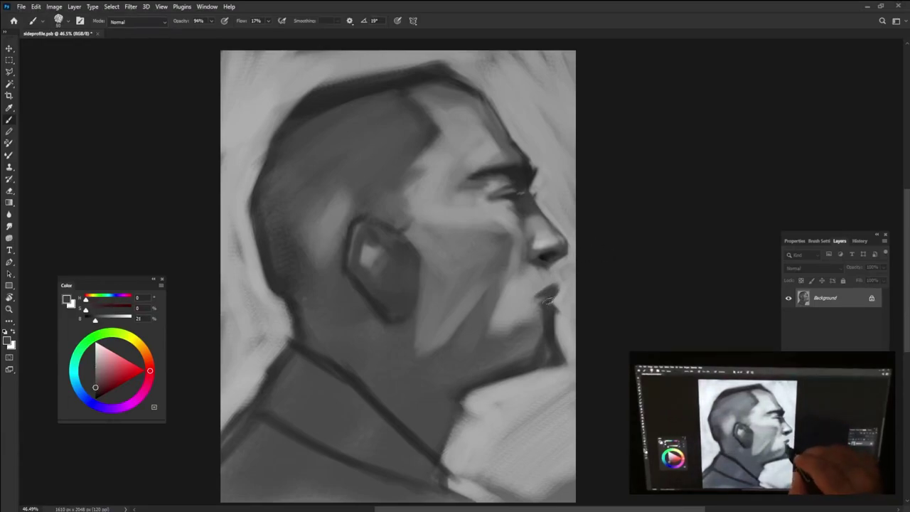
Trim the heavy contour in front of the chin with background grey and lighten the area below the lower lip.
{"action": "mouse_move", "coordinate": [560, 297]}
{"action": "left_mouse_down"}
{"action": "mouse_move", "coordinate": [555, 325]}
{"action": "mouse_move", "coordinate": [536, 327]}
{"action": "mouse_move", "coordinate": [548, 352]}
{"action": "left_mouse_up"}
{"action": "left_click", "coordinate": [544, 313], "text": "alt"}
{"action": "left_click", "coordinate": [551, 330], "text": "alt"}
{"action": "mouse_move", "coordinate": [543, 313]}
{"action": "left_mouse_down"}
{"action": "mouse_move", "coordinate": [548, 326]}
{"action": "mouse_move", "coordinate": [555, 315]}
{"action": "left_mouse_up"}
{"action": "left_click", "coordinate": [552, 301], "text": "alt"}
{"action": "left_click", "coordinate": [559, 281], "text": "alt"}
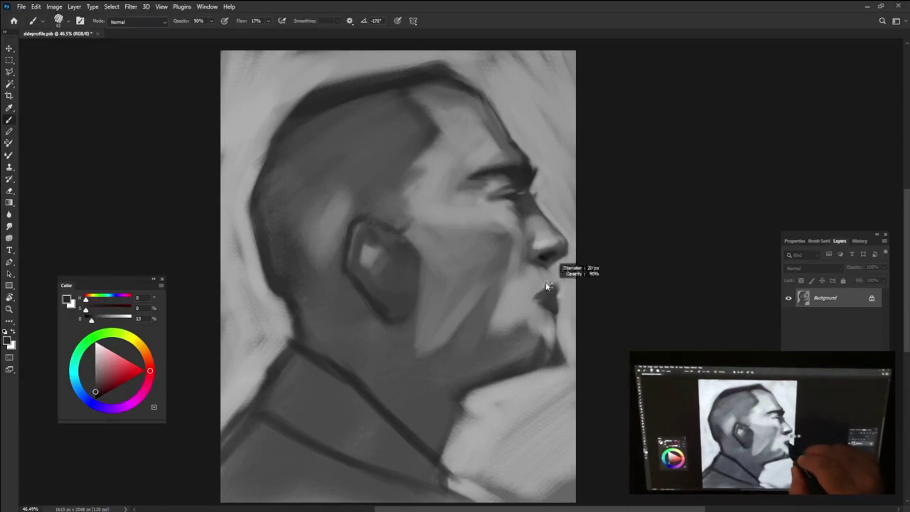
Reshape the upper lip and mouth corner with sampled dark and light greys.
{"action": "left_click", "coordinate": [557, 260], "text": "alt"}
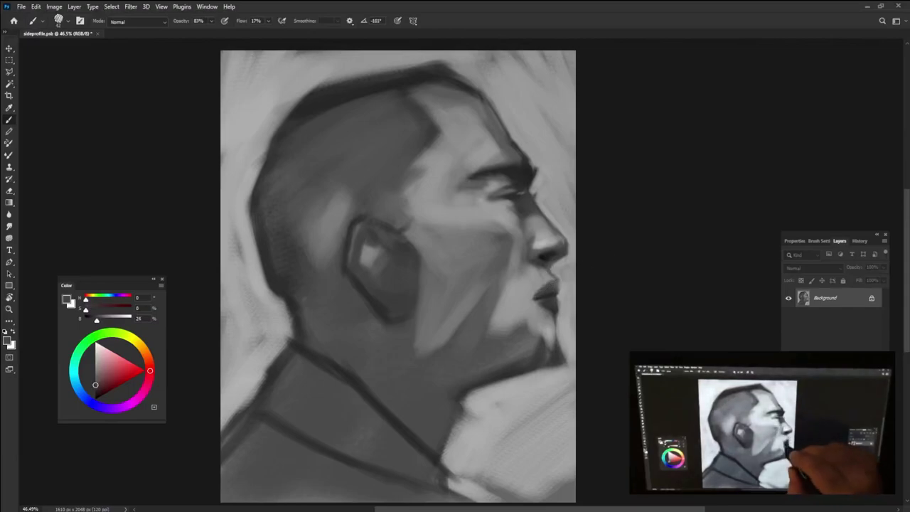
{"action": "left_click", "coordinate": [556, 284], "text": "alt"}
{"action": "left_click", "coordinate": [556, 283], "text": "alt"}
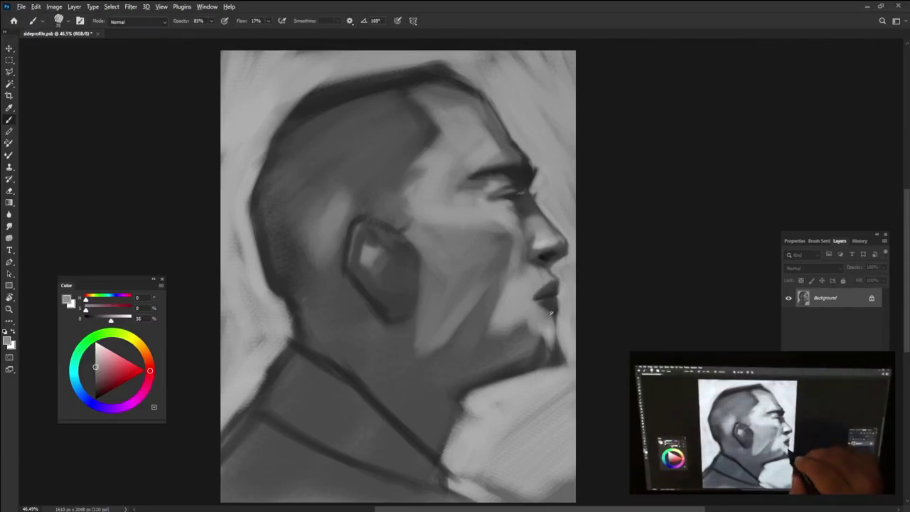
{"action": "left_click", "coordinate": [538, 277], "text": "alt"}
{"action": "left_click_drag", "start_coordinate": [526, 288], "coordinate": [556, 290]}
{"action": "left_click", "coordinate": [553, 284], "text": "alt"}
{"action": "left_click", "coordinate": [554, 285], "text": "alt"}
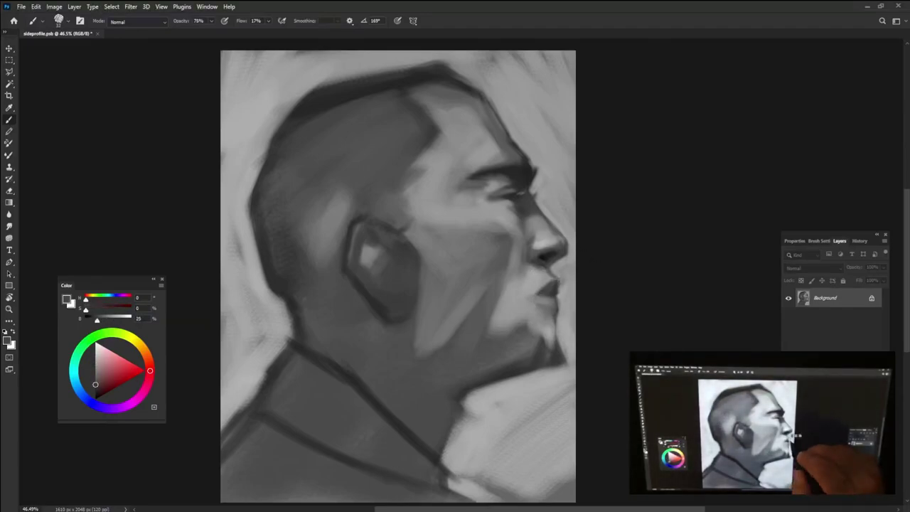
Refine the lower lip, the mouth line and the front edge of the lips against the background.
{"action": "left_click", "coordinate": [554, 288], "text": "alt"}
{"action": "left_click", "coordinate": [549, 307], "text": "alt"}
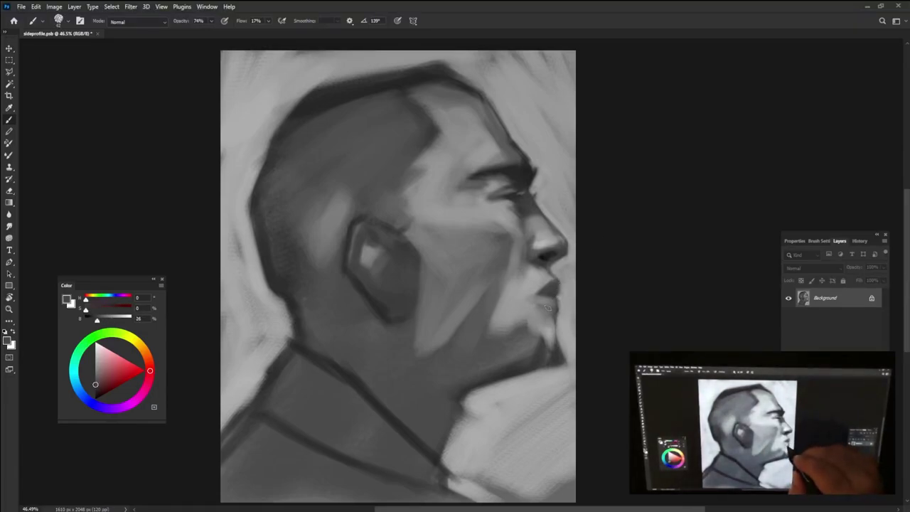
{"action": "left_click", "coordinate": [548, 294], "text": "alt"}
{"action": "left_click", "coordinate": [558, 290], "text": "alt"}
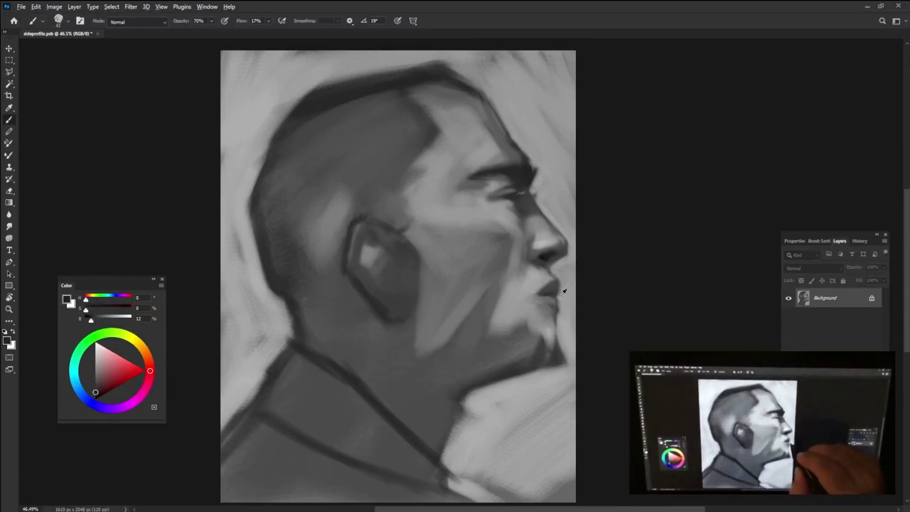
{"action": "left_click", "coordinate": [557, 291], "text": "alt"}
{"action": "left_click_drag", "start_coordinate": [557, 292], "coordinate": [576, 270]}
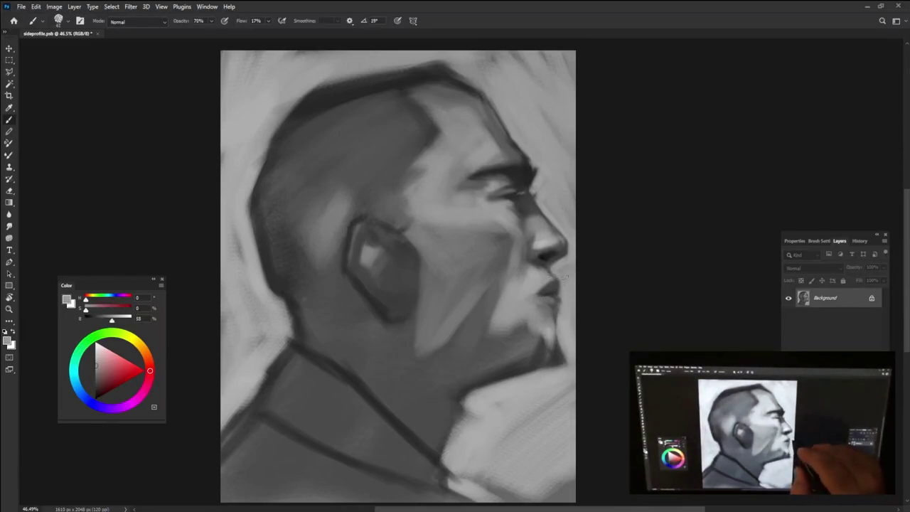
{"action": "left_click", "coordinate": [557, 287], "text": "alt"}
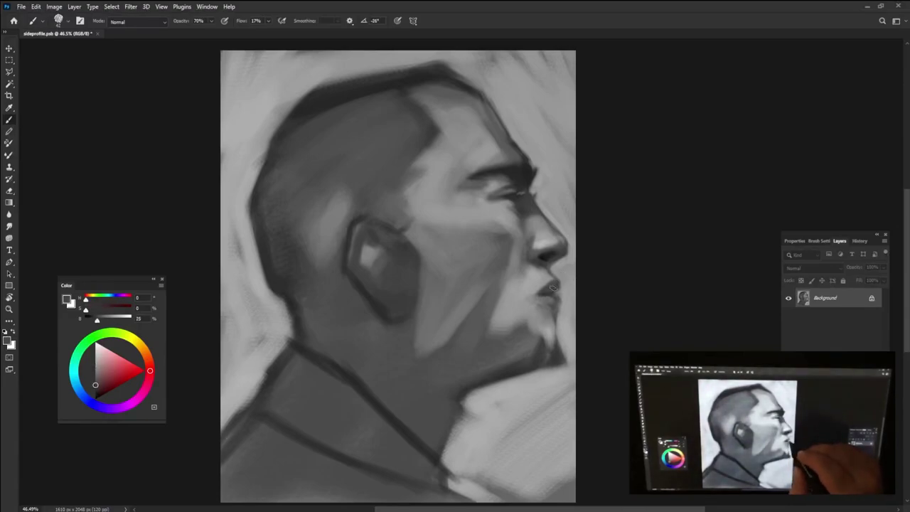
{"action": "left_click", "coordinate": [547, 298], "text": "alt"}
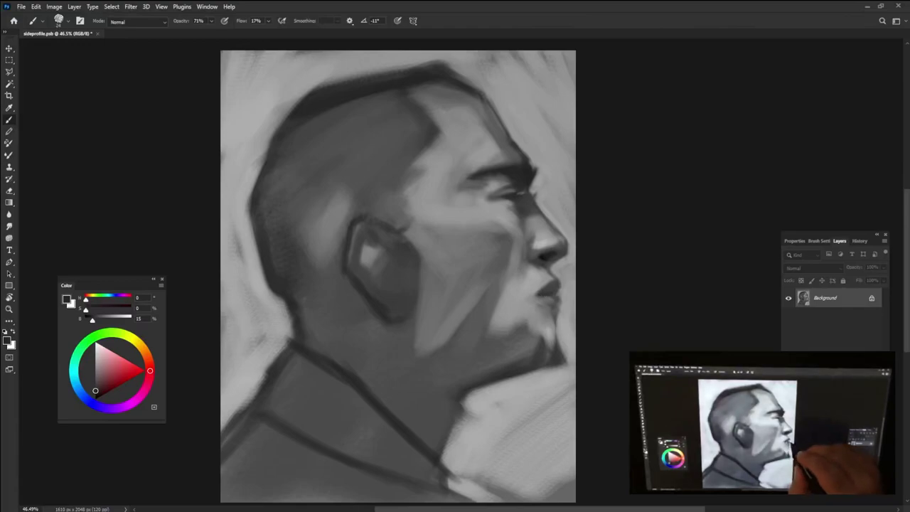
Open the brush settings and blend greys beside the nostril and mouth and across the cheek toward the ear.
{"action": "left_click", "coordinate": [557, 280], "text": "alt"}
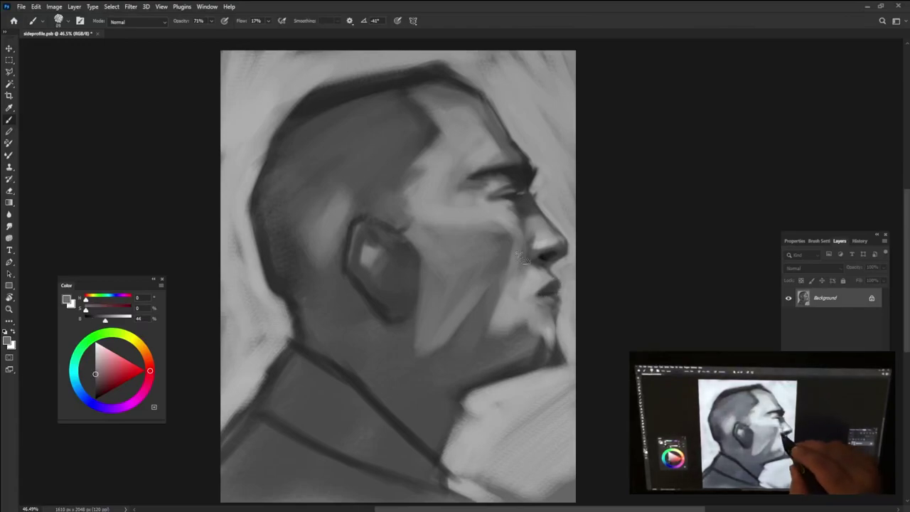
{"action": "key", "text": "F5"}
{"action": "left_click", "coordinate": [529, 288], "text": "alt"}
{"action": "left_click_drag", "start_coordinate": [530, 288], "coordinate": [524, 269]}
{"action": "mouse_move", "coordinate": [517, 308]}
{"action": "left_mouse_down"}
{"action": "mouse_move", "coordinate": [455, 305]}
{"action": "mouse_move", "coordinate": [490, 267]}
{"action": "mouse_move", "coordinate": [463, 288]}
{"action": "mouse_move", "coordinate": [476, 253]}
{"action": "left_mouse_up"}
{"action": "mouse_move", "coordinate": [426, 313]}
{"action": "left_mouse_down"}
{"action": "mouse_move", "coordinate": [455, 245]}
{"action": "mouse_move", "coordinate": [419, 226]}
{"action": "left_mouse_up"}
Soften the shadow edge under the cheekbone with sampled mid greys.
{"action": "left_click", "coordinate": [455, 244], "text": "alt"}
{"action": "left_click_drag", "start_coordinate": [501, 219], "coordinate": [512, 256]}
{"action": "left_click", "coordinate": [495, 264], "text": "alt"}
{"action": "mouse_move", "coordinate": [466, 231]}
{"action": "left_mouse_down"}
{"action": "mouse_move", "coordinate": [427, 249]}
{"action": "mouse_move", "coordinate": [465, 274]}
{"action": "left_mouse_up"}
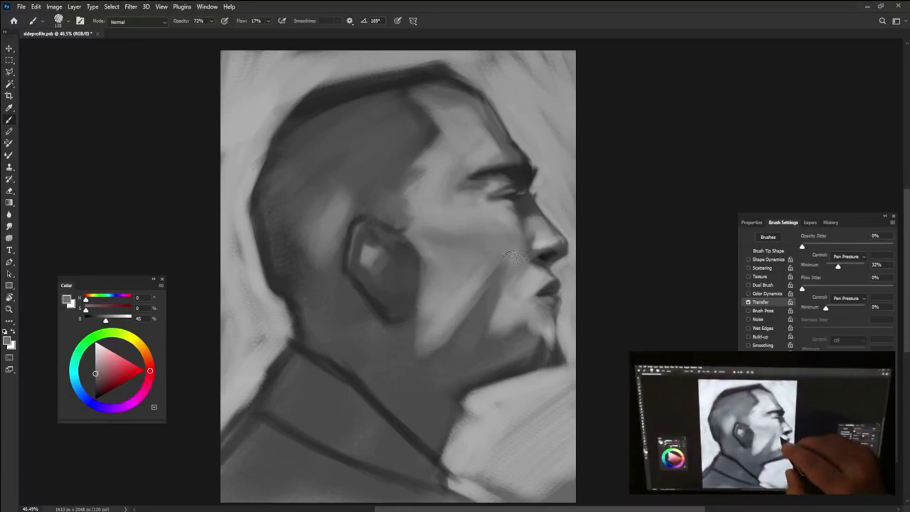
Set the brush opacity to 66% and soften the hairline edge at the temple and above the forehead.
{"action": "left_click", "coordinate": [535, 274], "text": "alt"}
{"action": "key", "text": "6"}
{"action": "key", "text": "6"}
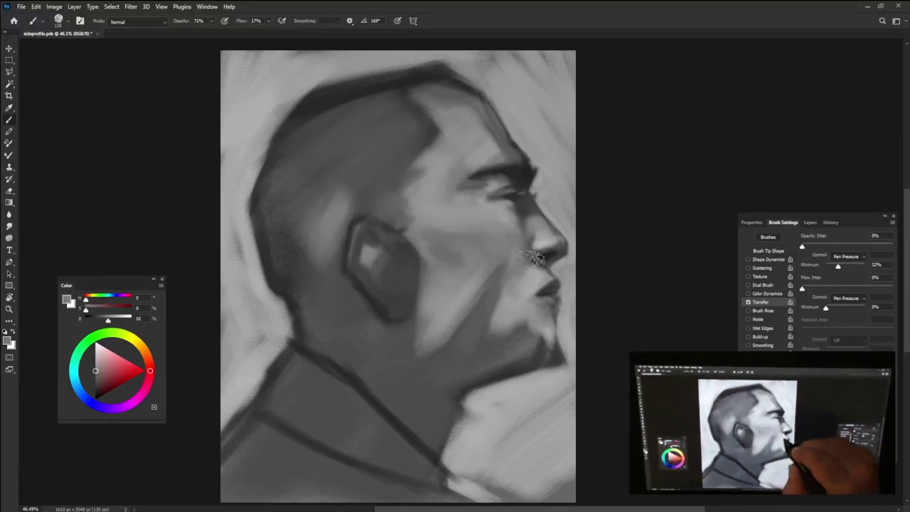
{"action": "left_click", "coordinate": [424, 215], "text": "alt"}
{"action": "right_click", "coordinate": [420, 213]}
{"action": "left_click", "coordinate": [418, 82], "text": "alt"}
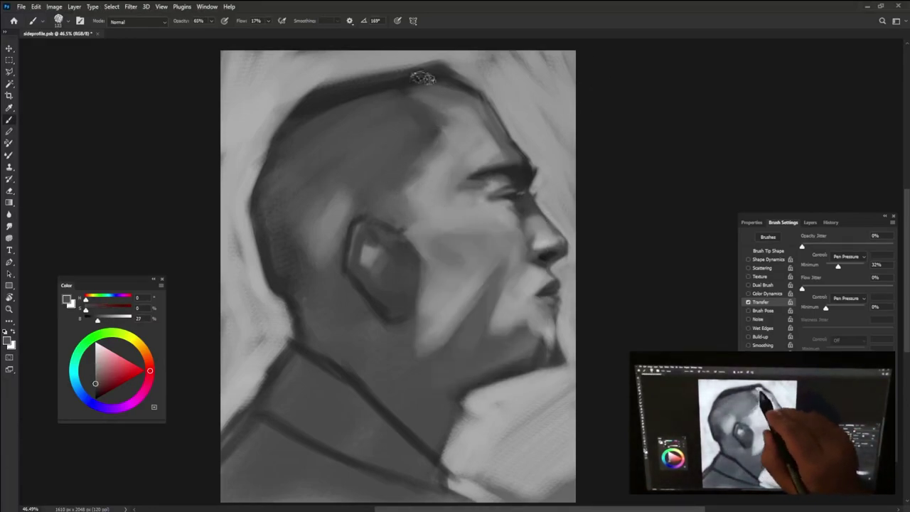
Lighten the side of the nose with sampled greys and add a white highlight on the nostril wing.
{"action": "left_click", "coordinate": [533, 215], "text": "alt"}
{"action": "left_click", "coordinate": [530, 214], "text": "alt"}
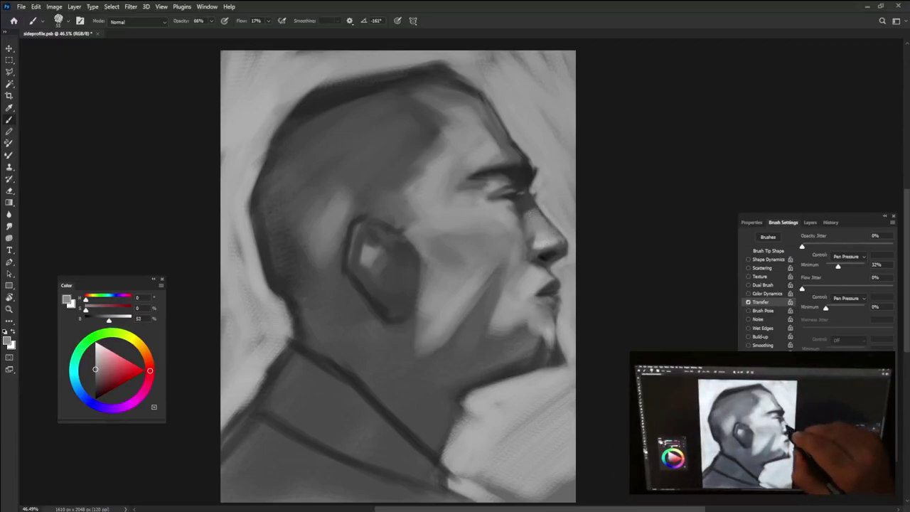
{"action": "left_click", "coordinate": [541, 242], "text": "alt"}
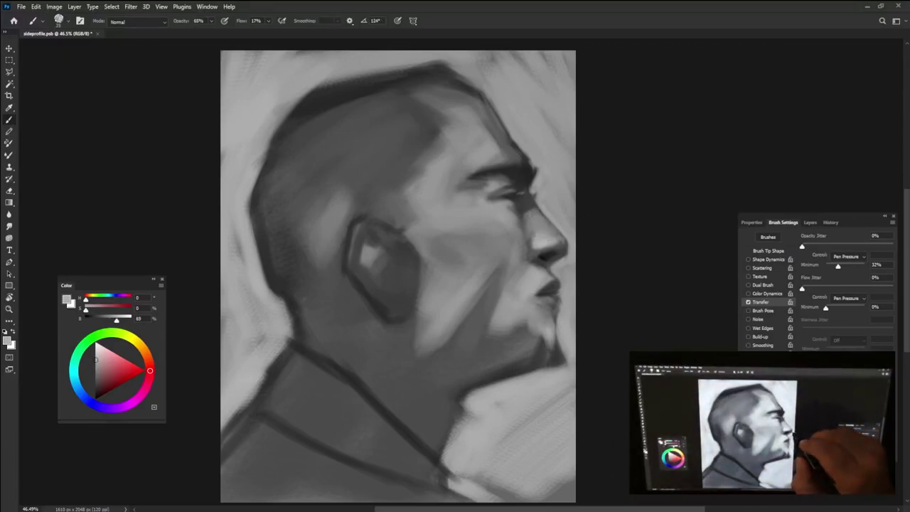
{"action": "key", "text": "x"}
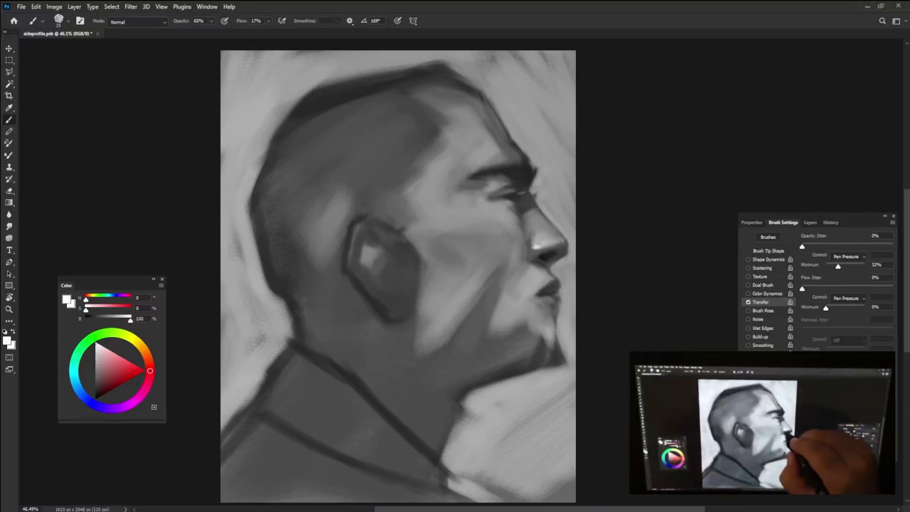
Set the brush opacity to 60% and brighten the skin just above the upper lip.
{"action": "left_click", "coordinate": [536, 273], "text": "alt"}
{"action": "key", "text": "6"}
{"action": "left_click", "coordinate": [545, 255], "text": "alt"}
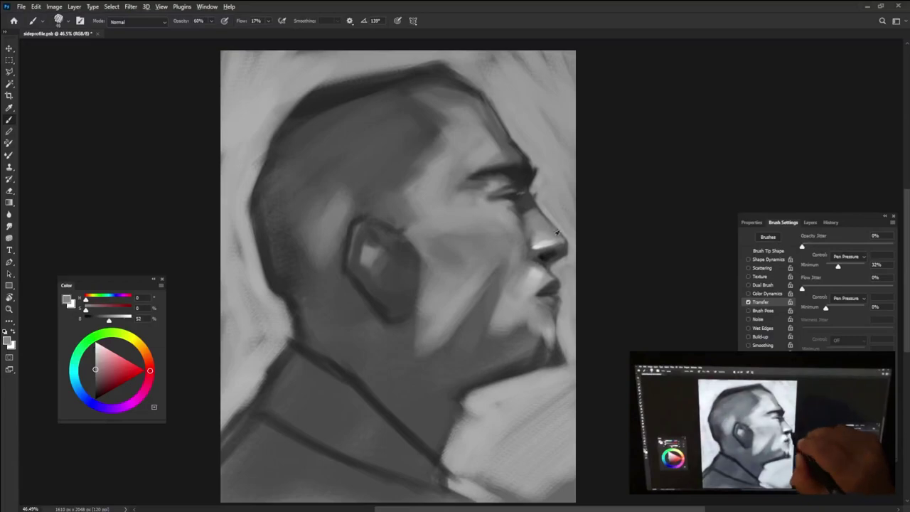
Set the brush opacity to 54% and blend grey over the area beside the mouth and onto the chin.
{"action": "left_click", "coordinate": [541, 276], "text": "alt"}
{"action": "key", "text": "5"}
{"action": "key", "text": "4"}
{"action": "left_click", "coordinate": [490, 330], "text": "alt"}
{"action": "mouse_move", "coordinate": [507, 299]}
{"action": "left_mouse_down"}
{"action": "mouse_move", "coordinate": [487, 328]}
{"action": "mouse_move", "coordinate": [533, 343]}
{"action": "left_mouse_up"}
Set the brush opacity to 100% and paint light grey across the lower cheek and along the jaw.
{"action": "key", "text": "0"}
{"action": "left_click", "coordinate": [488, 304], "text": "alt"}
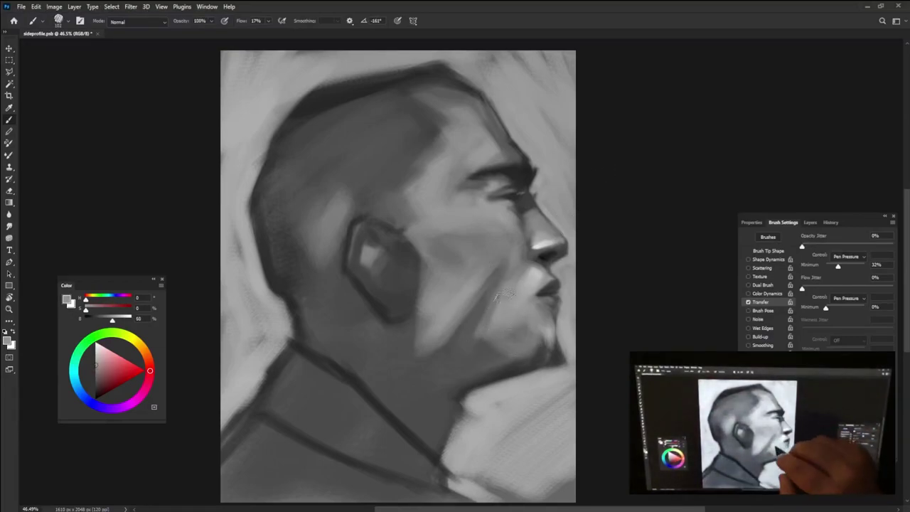
{"action": "left_click_drag", "start_coordinate": [485, 313], "coordinate": [470, 333]}
{"action": "left_click", "coordinate": [447, 371], "text": "alt"}
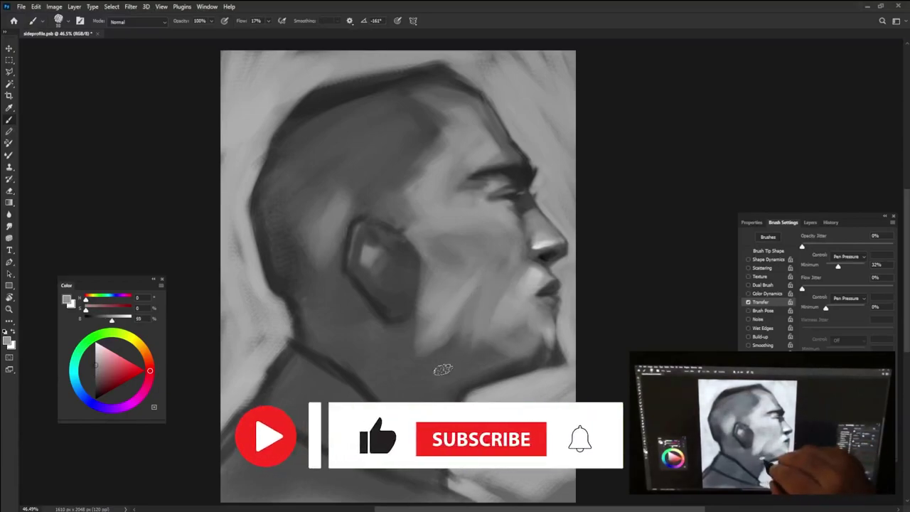
{"action": "left_click_drag", "start_coordinate": [447, 371], "coordinate": [458, 380]}
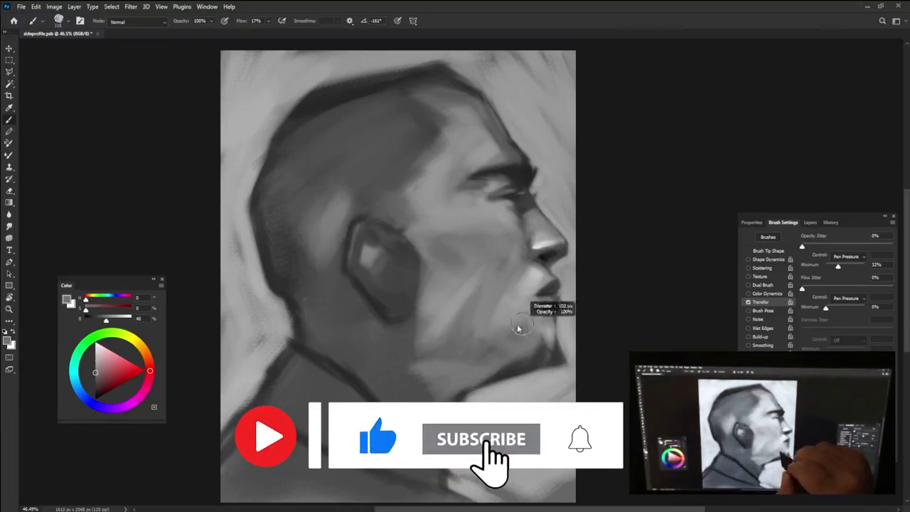
Lighten the front of the chin and darken the lower lip with sampled greys.
{"action": "left_click", "coordinate": [533, 339], "text": "alt"}
{"action": "left_click", "coordinate": [551, 321], "text": "alt"}
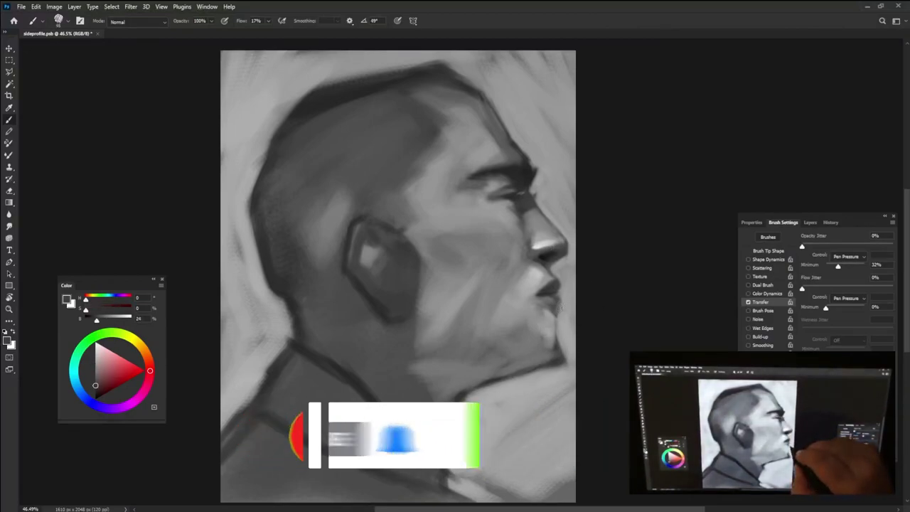
{"action": "left_click", "coordinate": [561, 311], "text": "alt"}
{"action": "left_click", "coordinate": [560, 312], "text": "alt"}
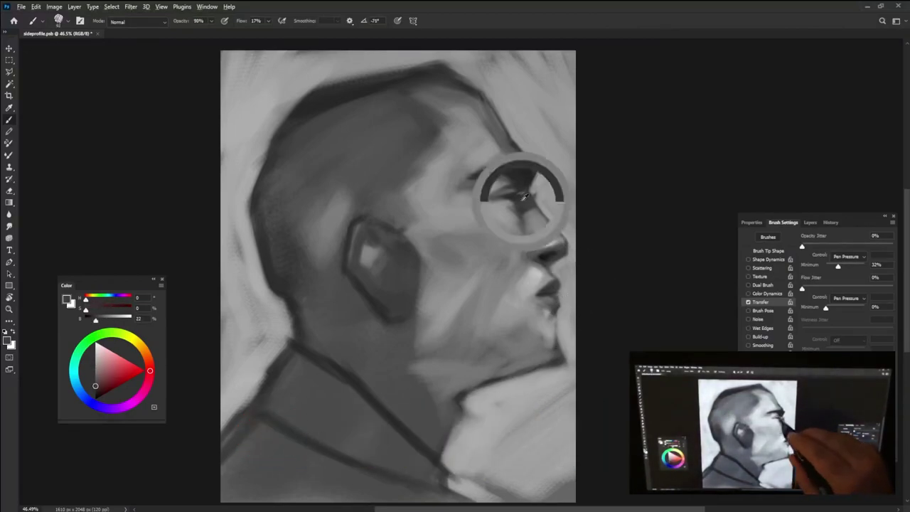
Reshape the chin's front contour below the lower lip with sampled dark and light greys.
{"action": "left_click", "coordinate": [550, 318], "text": "alt"}
{"action": "mouse_move", "coordinate": [549, 320]}
{"action": "left_mouse_down"}
{"action": "mouse_move", "coordinate": [564, 358]}
{"action": "mouse_move", "coordinate": [526, 370]}
{"action": "left_mouse_up"}
{"action": "left_click", "coordinate": [554, 327], "text": "alt"}
{"action": "left_click", "coordinate": [564, 357], "text": "alt"}
{"action": "left_click", "coordinate": [563, 355], "text": "alt"}
{"action": "mouse_move", "coordinate": [558, 334]}
{"action": "left_mouse_down"}
{"action": "mouse_move", "coordinate": [556, 346]}
{"action": "mouse_move", "coordinate": [522, 350]}
{"action": "mouse_move", "coordinate": [534, 319]}
{"action": "left_mouse_up"}
Shade below the lower lip in mid grey and paint a light band from the upper lip past the mouth corner.
{"action": "left_click", "coordinate": [526, 324], "text": "alt"}
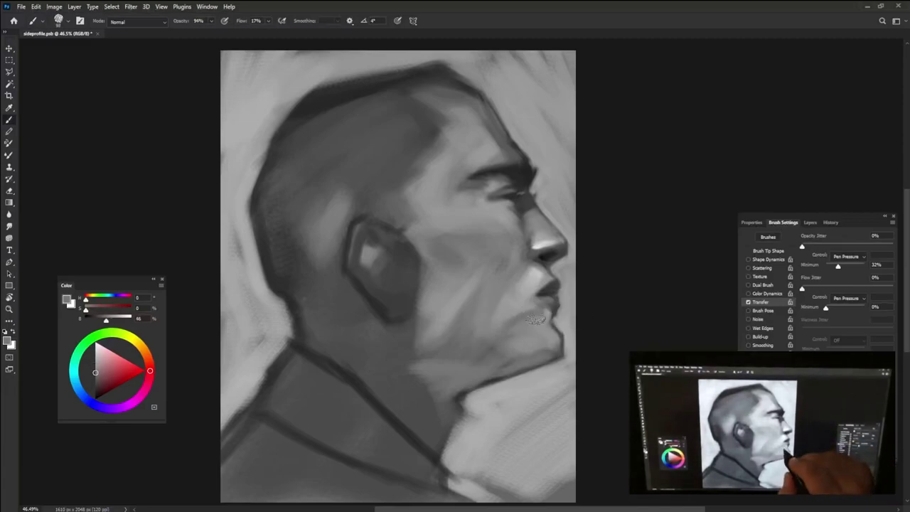
{"action": "left_click", "coordinate": [540, 334], "text": "alt"}
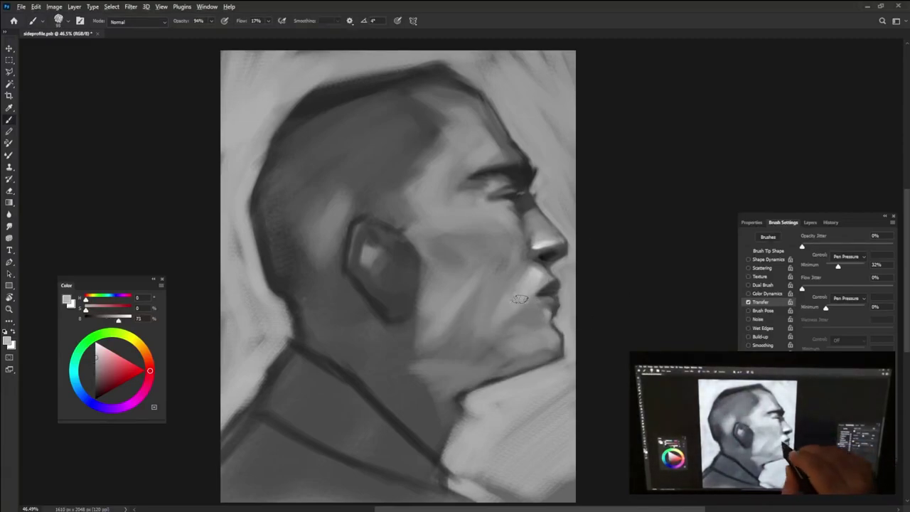
{"action": "left_click", "coordinate": [537, 274], "text": "alt"}
{"action": "mouse_move", "coordinate": [536, 274]}
{"action": "left_mouse_down"}
{"action": "mouse_move", "coordinate": [496, 286]}
{"action": "mouse_move", "coordinate": [504, 318]}
{"action": "left_mouse_up"}
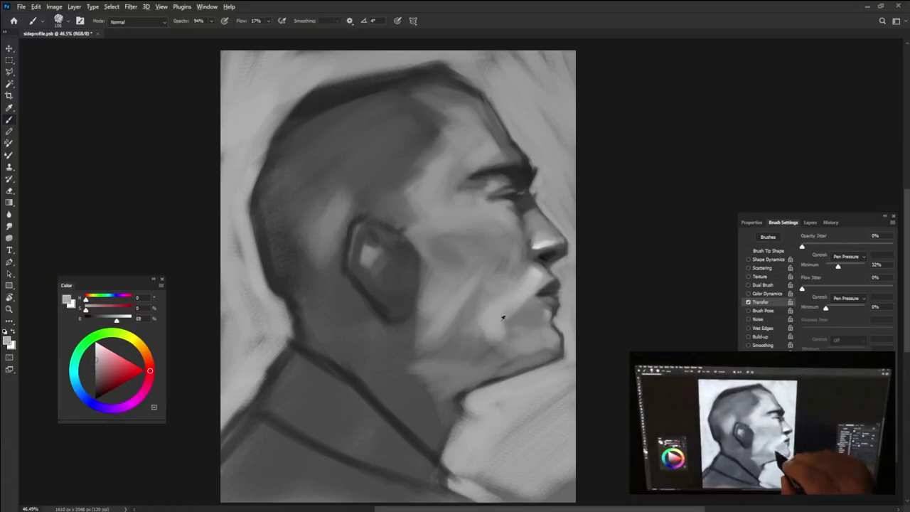
Darken the hollow below the cheekbone and blend its upper edge with greys sampled from the cheek.
{"action": "left_click", "coordinate": [491, 263], "text": "alt"}
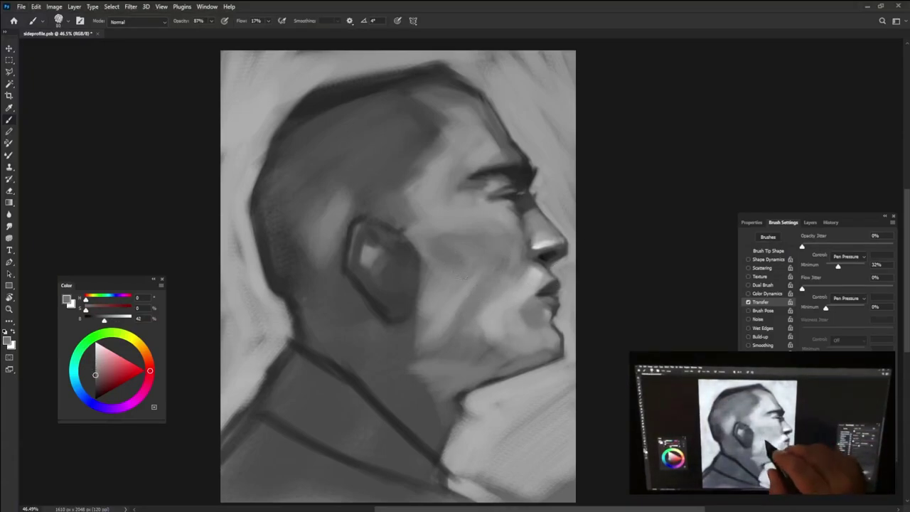
{"action": "left_click", "coordinate": [486, 242], "text": "alt"}
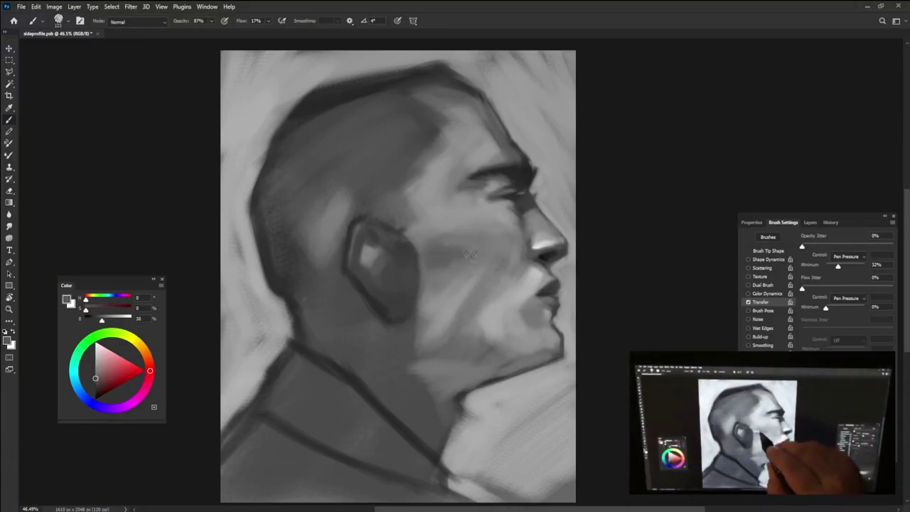
{"action": "left_click", "coordinate": [487, 238], "text": "alt"}
{"action": "left_click", "coordinate": [426, 233], "text": "alt"}
{"action": "mouse_move", "coordinate": [426, 232]}
{"action": "left_mouse_down"}
{"action": "mouse_move", "coordinate": [434, 217]}
{"action": "mouse_move", "coordinate": [455, 223]}
{"action": "left_mouse_up"}
Paint light strokes from the ear onto the cheek and darken the sideburn area in front of the ear.
{"action": "left_click", "coordinate": [401, 268], "text": "alt"}
{"action": "mouse_move", "coordinate": [402, 268]}
{"action": "left_mouse_down"}
{"action": "mouse_move", "coordinate": [390, 296]}
{"action": "mouse_move", "coordinate": [407, 266]}
{"action": "mouse_move", "coordinate": [418, 295]}
{"action": "mouse_move", "coordinate": [460, 252]}
{"action": "left_mouse_up"}
{"action": "left_click", "coordinate": [439, 213], "text": "alt"}
{"action": "mouse_move", "coordinate": [398, 242]}
{"action": "left_mouse_down"}
{"action": "mouse_move", "coordinate": [390, 267]}
{"action": "mouse_move", "coordinate": [384, 214]}
{"action": "mouse_move", "coordinate": [432, 226]}
{"action": "mouse_move", "coordinate": [408, 206]}
{"action": "mouse_move", "coordinate": [418, 201]}
{"action": "mouse_move", "coordinate": [387, 186]}
{"action": "left_mouse_up"}
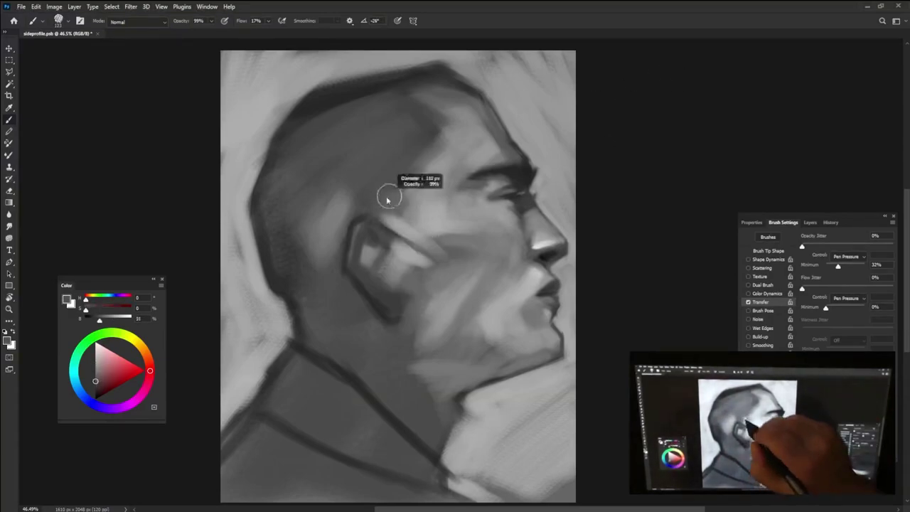
{"action": "left_click", "coordinate": [448, 244], "text": "alt"}
Refine the lower eyelid and the inner eye area beside the nose bridge with sampled greys.
{"action": "left_click", "coordinate": [545, 240], "text": "alt"}
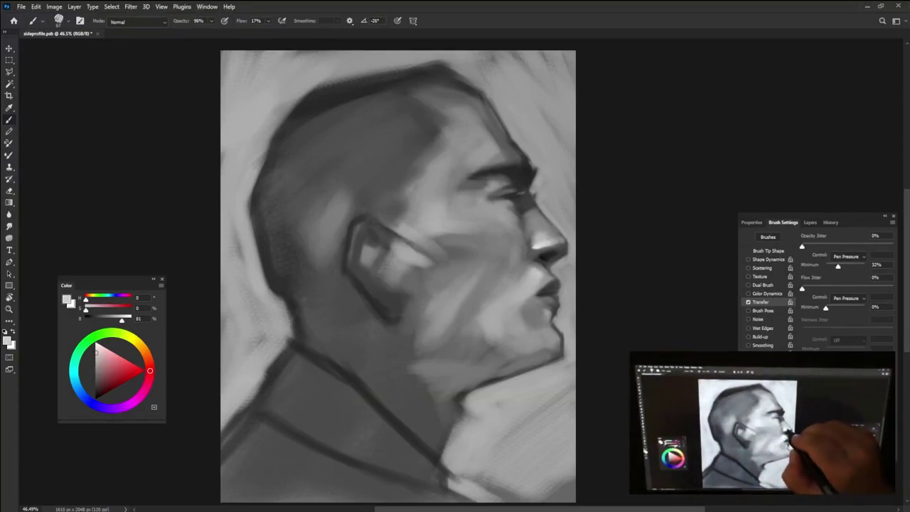
{"action": "left_click", "coordinate": [515, 218], "text": "alt"}
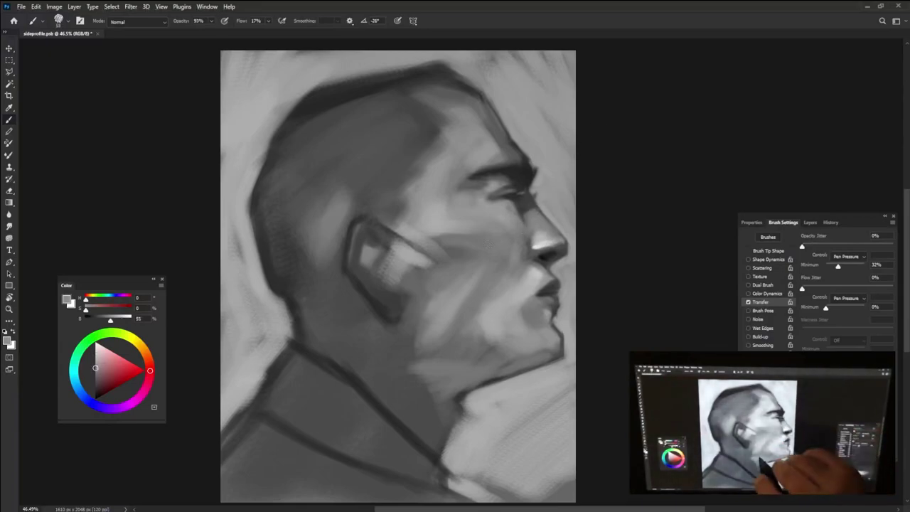
{"action": "left_click", "coordinate": [519, 209], "text": "alt"}
{"action": "mouse_move", "coordinate": [518, 207]}
{"action": "left_mouse_down"}
{"action": "mouse_move", "coordinate": [501, 209]}
{"action": "mouse_move", "coordinate": [532, 218]}
{"action": "left_mouse_up"}
{"action": "left_click", "coordinate": [515, 202], "text": "alt"}
{"action": "left_click", "coordinate": [520, 195], "text": "alt"}
Shade the crease beside the nostril and lay mid grey from the chin along the underside of the jaw.
{"action": "left_click", "coordinate": [541, 254], "text": "alt"}
{"action": "left_click_drag", "start_coordinate": [539, 262], "coordinate": [521, 278]}
{"action": "left_click", "coordinate": [483, 314], "text": "alt"}
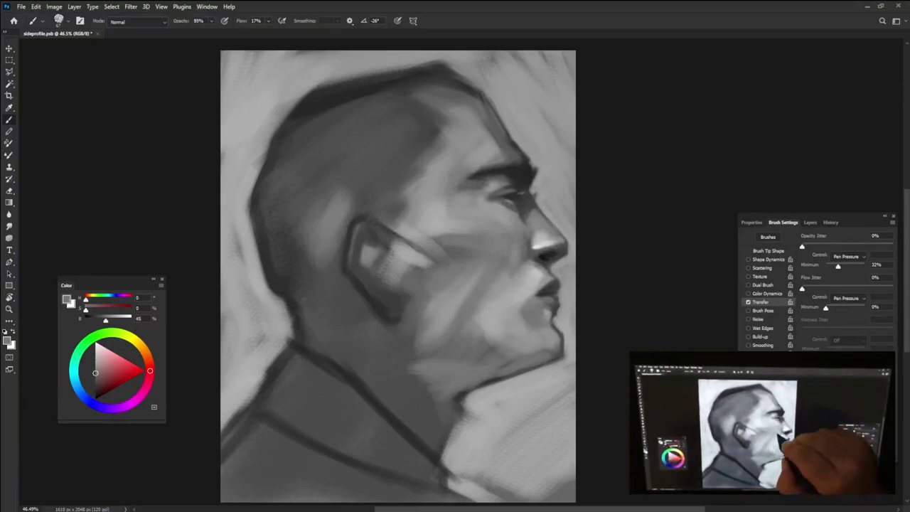
{"action": "left_click", "coordinate": [502, 357], "text": "alt"}
{"action": "left_click_drag", "start_coordinate": [540, 320], "coordinate": [426, 395]}
Deepen the shadow under the jaw and redraw the jaw's lower contour in near-black.
{"action": "left_click", "coordinate": [578, 305], "text": "alt"}
{"action": "left_click", "coordinate": [534, 346], "text": "alt"}
{"action": "left_click", "coordinate": [435, 407], "text": "alt"}
{"action": "left_click", "coordinate": [466, 388], "text": "alt"}
{"action": "left_click", "coordinate": [545, 248], "text": "alt"}
{"action": "left_click_drag", "start_coordinate": [459, 392], "coordinate": [542, 362]}
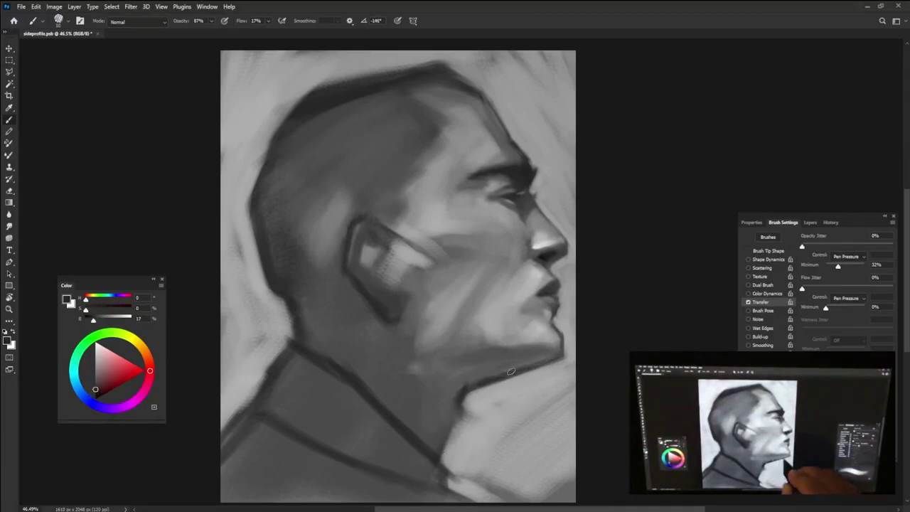
Soften the ear's lower outline and darken the hair area behind the ear.
{"action": "left_click", "coordinate": [414, 277], "text": "alt"}
{"action": "left_click", "coordinate": [389, 295], "text": "alt"}
{"action": "mouse_move", "coordinate": [389, 317]}
{"action": "left_mouse_down"}
{"action": "mouse_move", "coordinate": [365, 302]}
{"action": "mouse_move", "coordinate": [307, 348]}
{"action": "mouse_move", "coordinate": [310, 227]}
{"action": "left_mouse_up"}
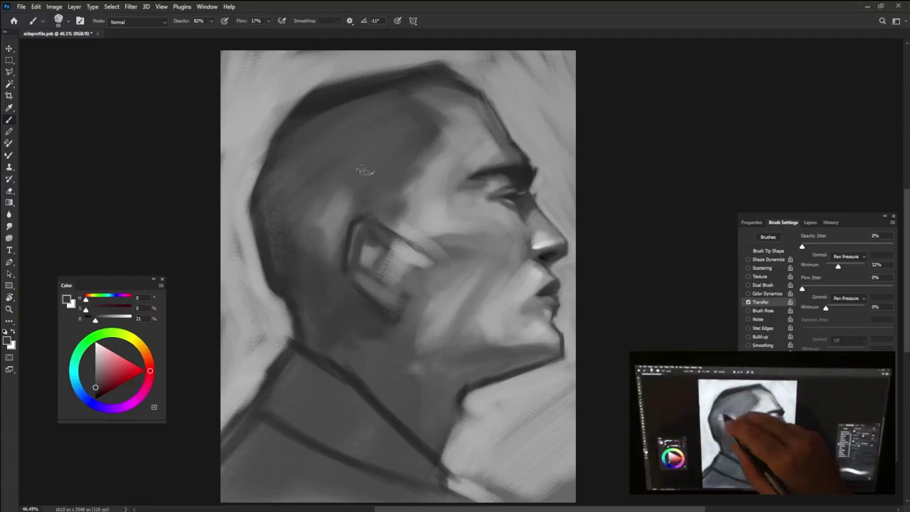
Paint light grey strokes down the neck below the ear to suggest the neck muscle.
{"action": "left_click", "coordinate": [388, 363], "text": "alt"}
{"action": "left_click_drag", "start_coordinate": [386, 361], "coordinate": [412, 426]}
{"action": "left_click", "coordinate": [398, 370], "text": "alt"}
{"action": "left_click_drag", "start_coordinate": [384, 341], "coordinate": [382, 406]}
{"action": "left_click", "coordinate": [386, 365], "text": "alt"}
{"action": "mouse_move", "coordinate": [377, 326]}
{"action": "left_mouse_down"}
{"action": "mouse_move", "coordinate": [395, 393]}
{"action": "mouse_move", "coordinate": [344, 338]}
{"action": "mouse_move", "coordinate": [334, 359]}
{"action": "left_mouse_up"}
{"action": "left_click", "coordinate": [396, 393], "text": "alt"}
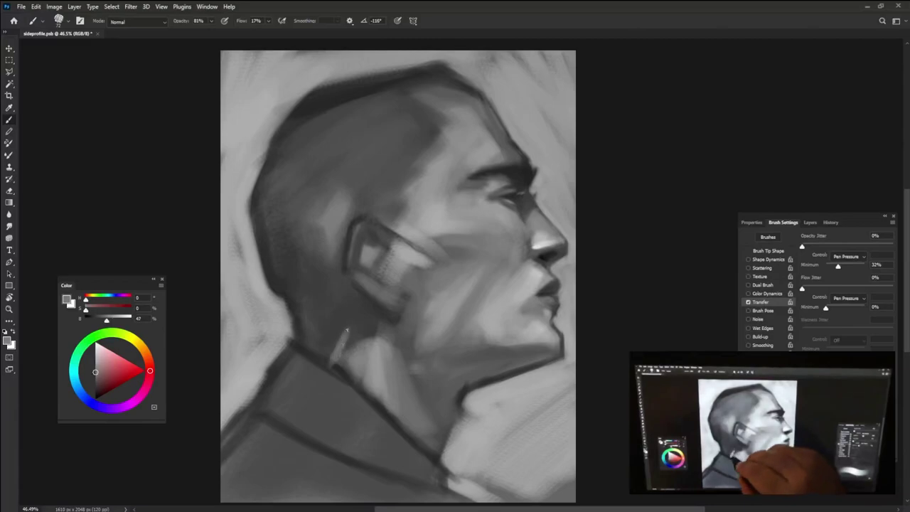
Shade the neck below the ear and jaw in dark grey and define the jaw's lower edge up to the cheek.
{"action": "left_click", "coordinate": [372, 335], "text": "alt"}
{"action": "left_click", "coordinate": [458, 382], "text": "alt"}
{"action": "mouse_move", "coordinate": [426, 367]}
{"action": "left_mouse_down"}
{"action": "mouse_move", "coordinate": [457, 370]}
{"action": "mouse_move", "coordinate": [480, 400]}
{"action": "mouse_move", "coordinate": [426, 376]}
{"action": "left_mouse_up"}
{"action": "left_click", "coordinate": [458, 384], "text": "alt"}
{"action": "left_click", "coordinate": [458, 360], "text": "alt"}
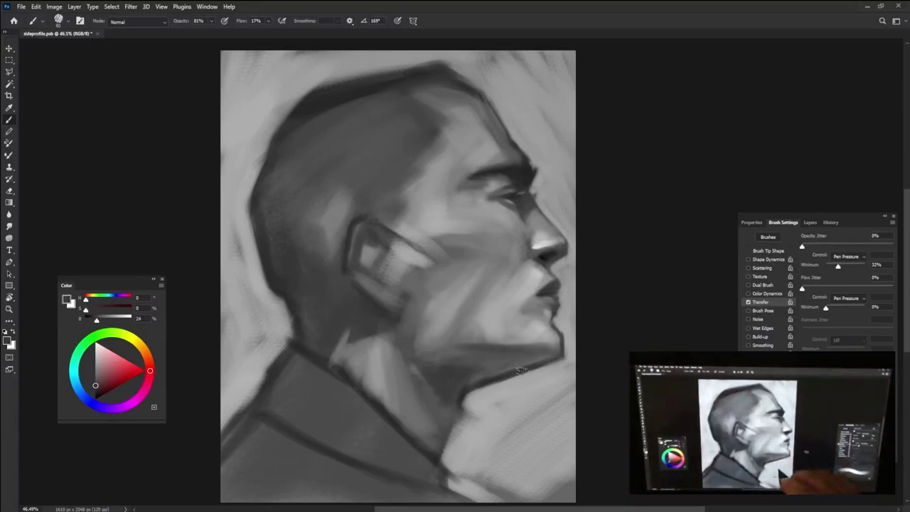
{"action": "left_click", "coordinate": [469, 345], "text": "alt"}
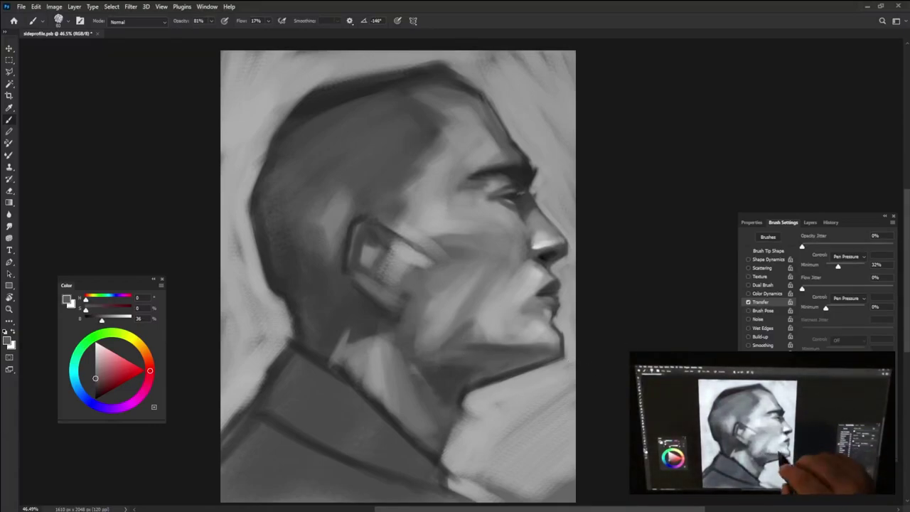
Darken the ear's lower edge and inner area with dark greys sampled from the portrait.
{"action": "left_click", "coordinate": [398, 299], "text": "alt"}
{"action": "mouse_move", "coordinate": [407, 291]}
{"action": "left_mouse_down"}
{"action": "mouse_move", "coordinate": [379, 303]}
{"action": "mouse_move", "coordinate": [348, 264]}
{"action": "mouse_move", "coordinate": [366, 297]}
{"action": "left_mouse_up"}
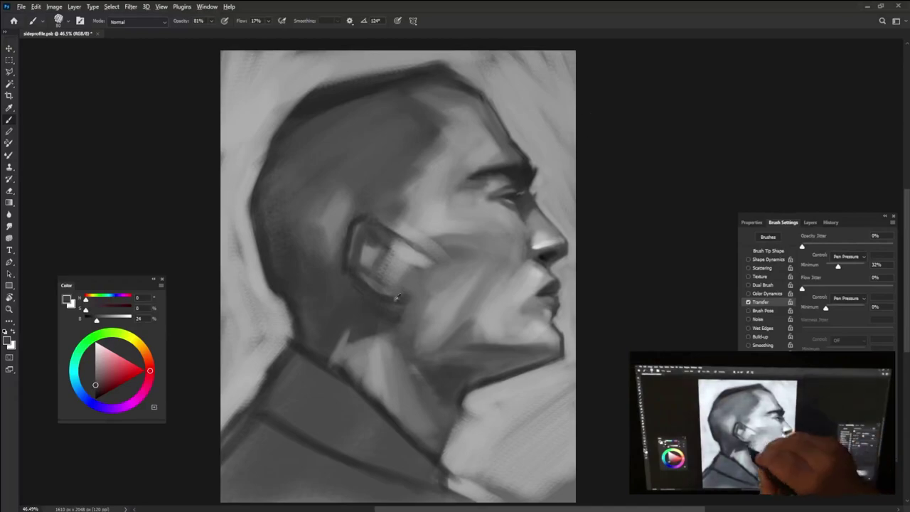
{"action": "mouse_move", "coordinate": [386, 236]}
{"action": "left_mouse_down"}
{"action": "mouse_move", "coordinate": [376, 284]}
{"action": "mouse_move", "coordinate": [409, 245]}
{"action": "left_mouse_up"}
{"action": "left_click", "coordinate": [343, 94], "text": "alt"}
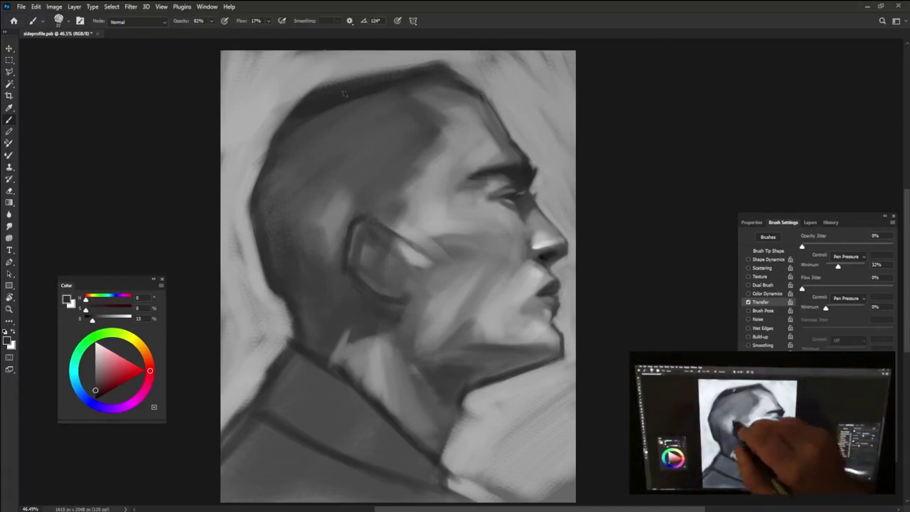
Reshape the earlobe in a lighter grey and darken the shadow beneath it.
{"action": "left_click", "coordinate": [401, 291], "text": "alt"}
{"action": "mouse_move", "coordinate": [416, 285]}
{"action": "left_mouse_down"}
{"action": "mouse_move", "coordinate": [375, 305]}
{"action": "mouse_move", "coordinate": [411, 317]}
{"action": "left_mouse_up"}
{"action": "left_click", "coordinate": [398, 313], "text": "alt"}
{"action": "left_click", "coordinate": [375, 289], "text": "alt"}
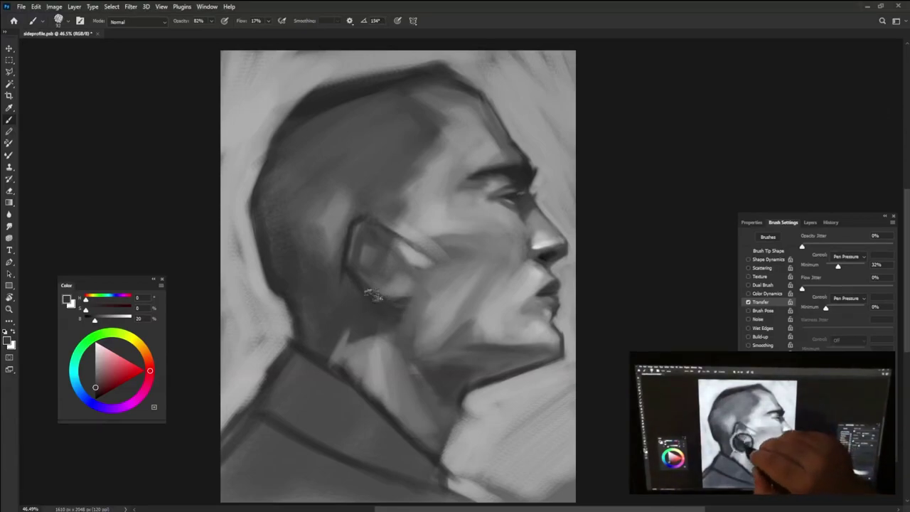
Lighten the shaved side of the head with broad mid-grey strokes and blend the hairline at the temple.
{"action": "mouse_move", "coordinate": [330, 212]}
{"action": "left_mouse_down"}
{"action": "mouse_move", "coordinate": [399, 141]}
{"action": "mouse_move", "coordinate": [327, 188]}
{"action": "left_mouse_up"}
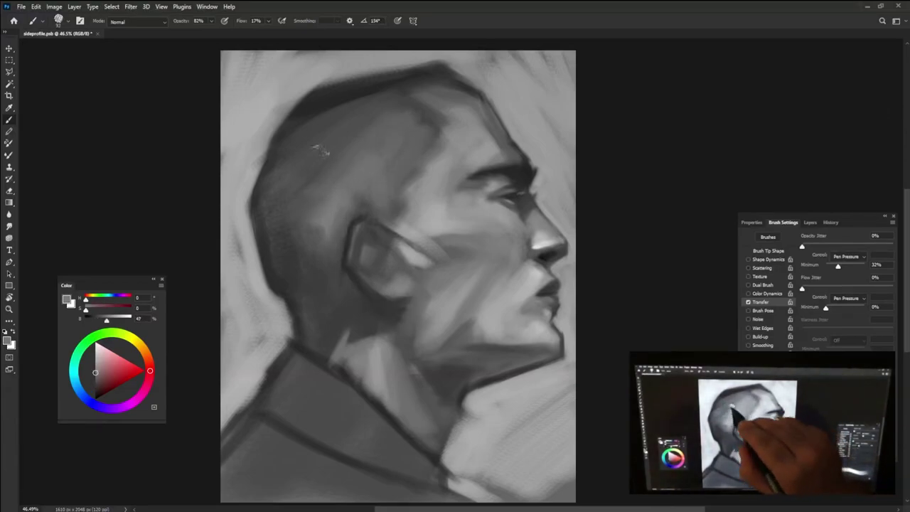
{"action": "left_click_drag", "start_coordinate": [369, 107], "coordinate": [280, 178]}
{"action": "left_click_drag", "start_coordinate": [313, 135], "coordinate": [281, 167]}
{"action": "left_click", "coordinate": [422, 117], "text": "alt"}
{"action": "left_click_drag", "start_coordinate": [427, 128], "coordinate": [455, 137]}
{"action": "left_click", "coordinate": [430, 163], "text": "alt"}
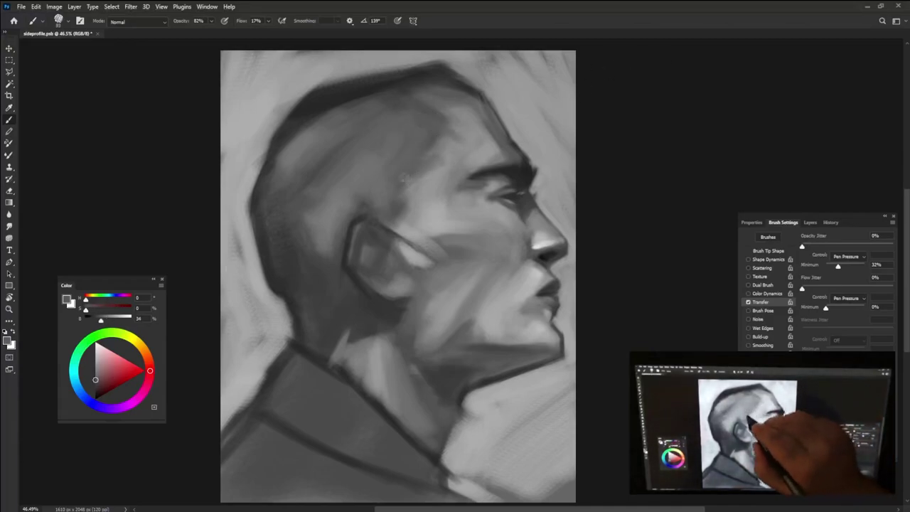
Brighten the temple, the upper cheekbone and the area below the eye with sampled light greys.
{"action": "left_click", "coordinate": [539, 245], "text": "alt"}
{"action": "left_click", "coordinate": [492, 116], "text": "alt"}
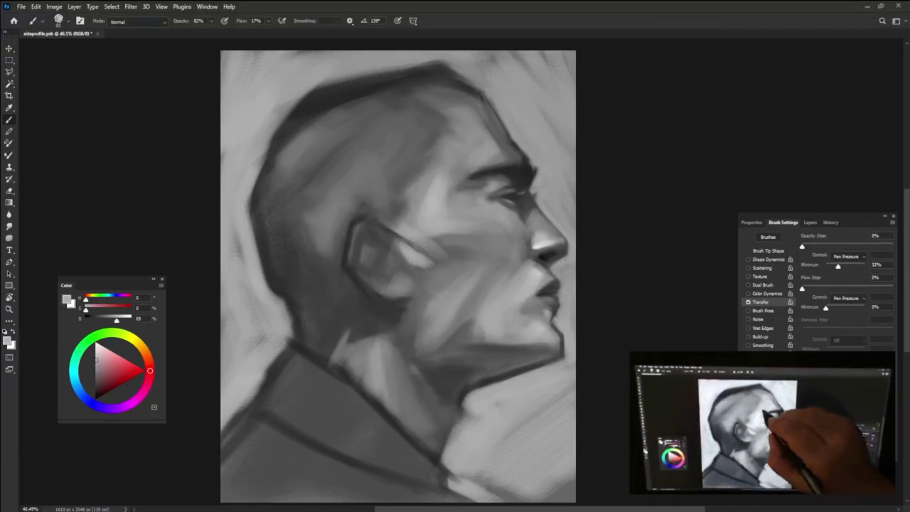
{"action": "left_click", "coordinate": [542, 239], "text": "alt"}
{"action": "left_click", "coordinate": [501, 206], "text": "alt"}
Paint the dark inner folds of the ear and darken its front edge.
{"action": "left_click", "coordinate": [347, 265], "text": "alt"}
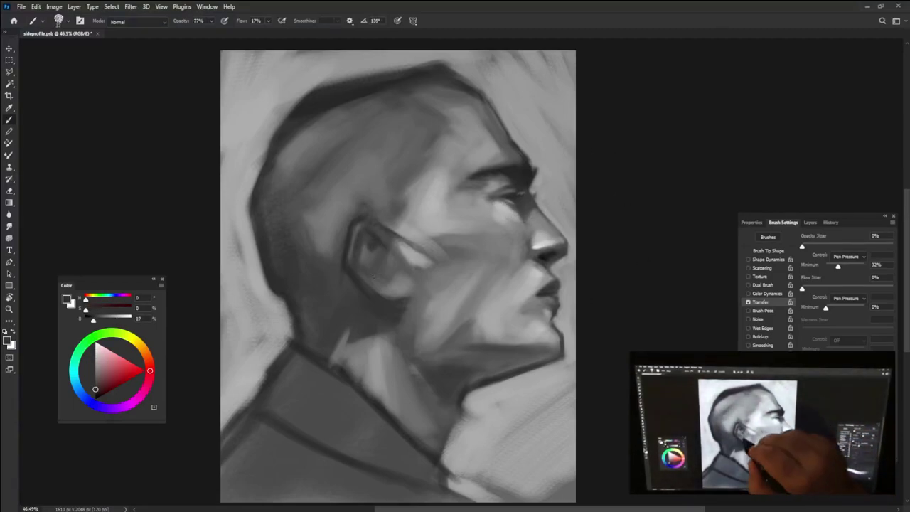
{"action": "left_click", "coordinate": [400, 240], "text": "alt"}
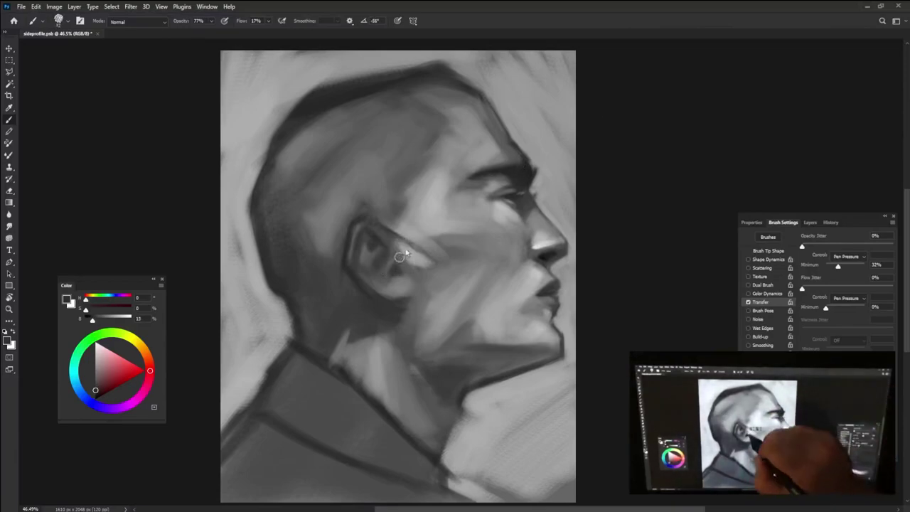
{"action": "left_click", "coordinate": [401, 240], "text": "alt"}
{"action": "mouse_move", "coordinate": [391, 235]}
{"action": "left_mouse_down"}
{"action": "mouse_move", "coordinate": [408, 257]}
{"action": "mouse_move", "coordinate": [377, 227]}
{"action": "mouse_move", "coordinate": [398, 244]}
{"action": "mouse_move", "coordinate": [425, 240]}
{"action": "mouse_move", "coordinate": [415, 231]}
{"action": "left_mouse_up"}
Set the brush opacity to 100% and paint the ear's light rim, inner ridges and lobe joining the cheek.
{"action": "left_click", "coordinate": [453, 219], "text": "alt"}
{"action": "left_click", "coordinate": [405, 242], "text": "alt"}
{"action": "key", "text": "0"}
{"action": "left_click", "coordinate": [448, 244], "text": "alt"}
{"action": "left_click", "coordinate": [406, 234], "text": "alt"}
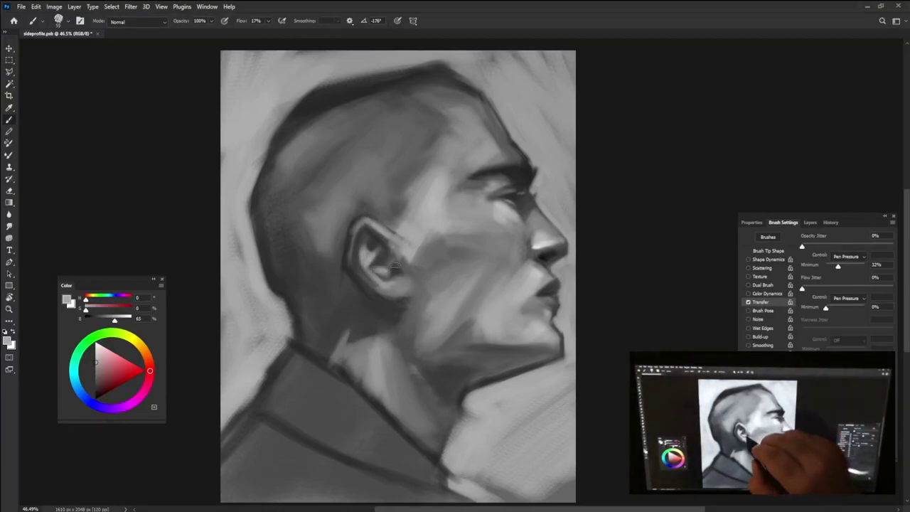
{"action": "left_click", "coordinate": [393, 258], "text": "alt"}
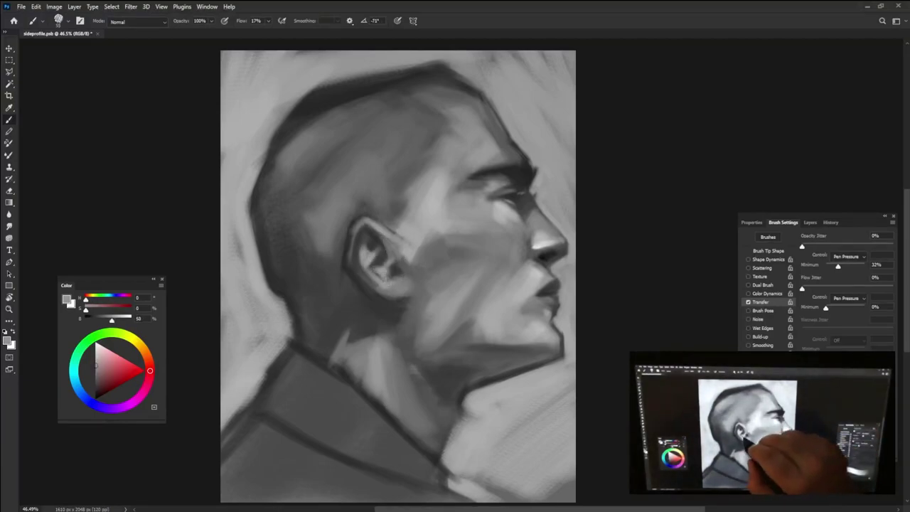
{"action": "left_click", "coordinate": [399, 289], "text": "alt"}
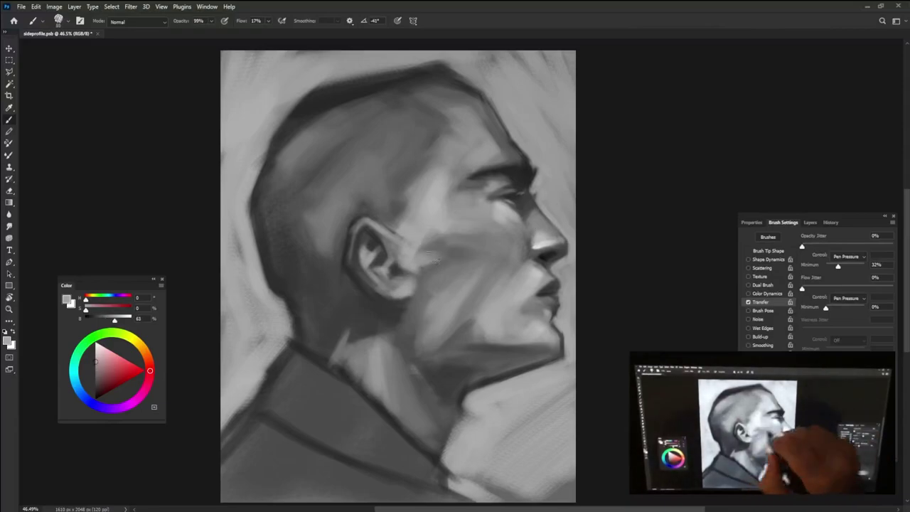
Blend the cheek in front of the ear and darken the cheek hollow towards the upper lip.
{"action": "left_click", "coordinate": [442, 278], "text": "alt"}
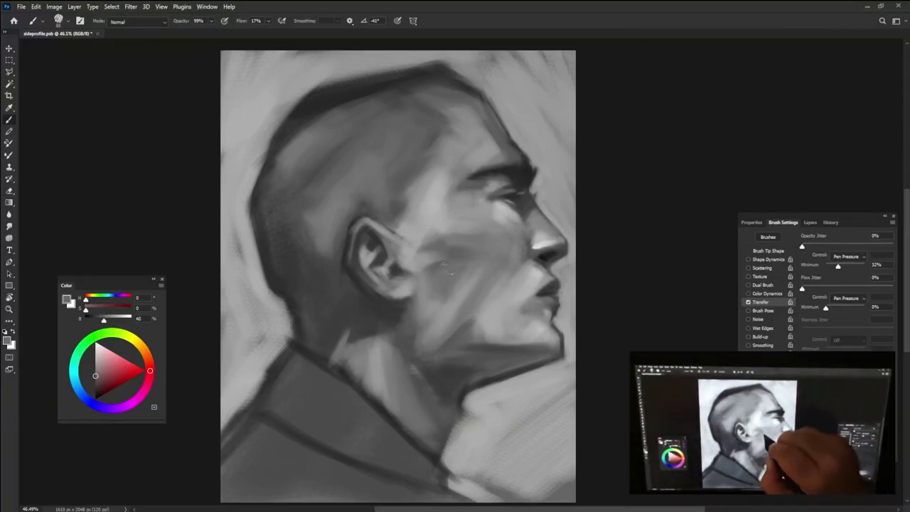
{"action": "left_click", "coordinate": [456, 288], "text": "alt"}
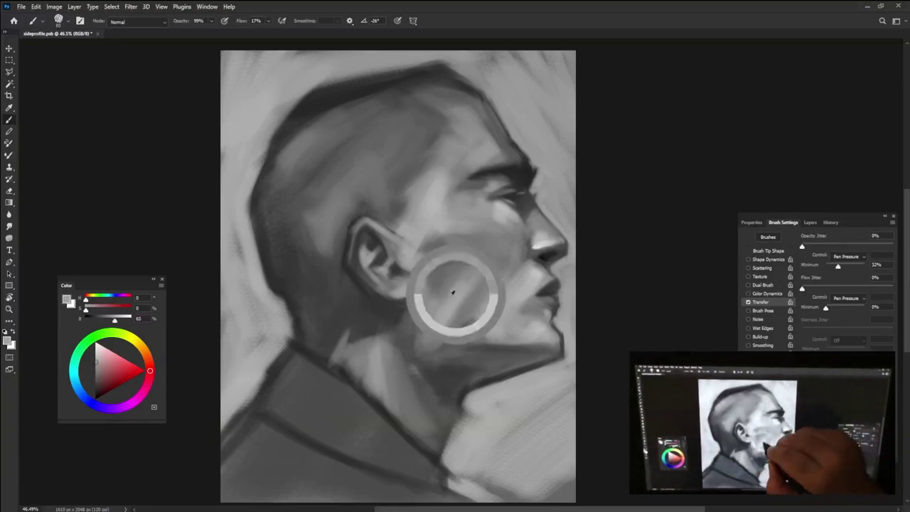
{"action": "left_click", "coordinate": [466, 321], "text": "alt"}
{"action": "left_click_drag", "start_coordinate": [498, 304], "coordinate": [534, 276]}
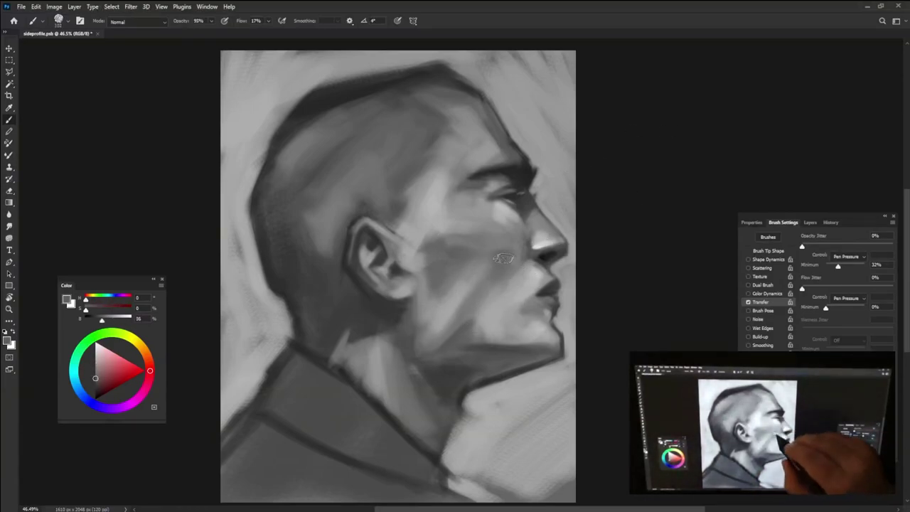
{"action": "left_click", "coordinate": [458, 374], "text": "alt"}
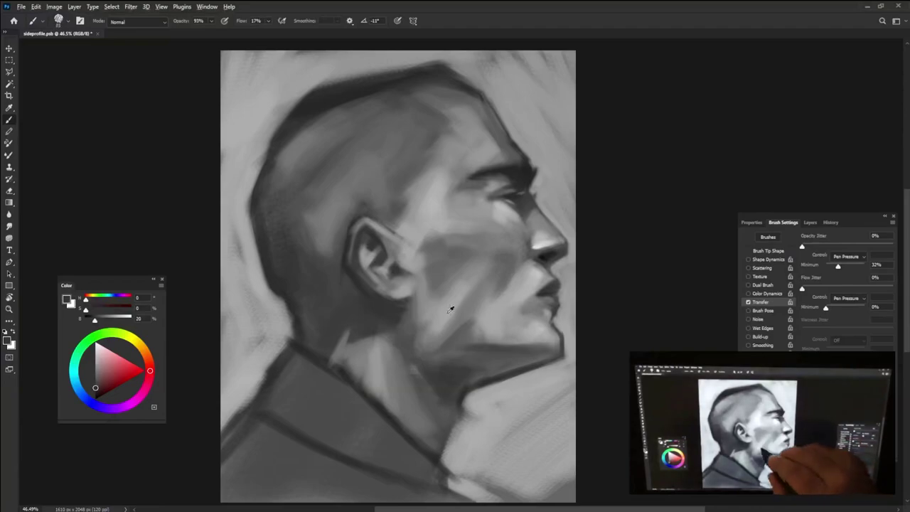
Sharpen the jaw's back corner and deepen the shadow below it down the front of the neck.
{"action": "left_click", "coordinate": [490, 348], "text": "alt"}
{"action": "mouse_move", "coordinate": [412, 352]}
{"action": "left_mouse_down"}
{"action": "mouse_move", "coordinate": [426, 362]}
{"action": "mouse_move", "coordinate": [411, 382]}
{"action": "mouse_move", "coordinate": [446, 449]}
{"action": "left_mouse_up"}
{"action": "key", "text": "9"}
{"action": "left_click", "coordinate": [438, 348], "text": "alt"}
{"action": "right_click", "coordinate": [430, 343]}
{"action": "key", "text": "Escape"}
{"action": "left_click", "coordinate": [467, 393], "text": "alt"}
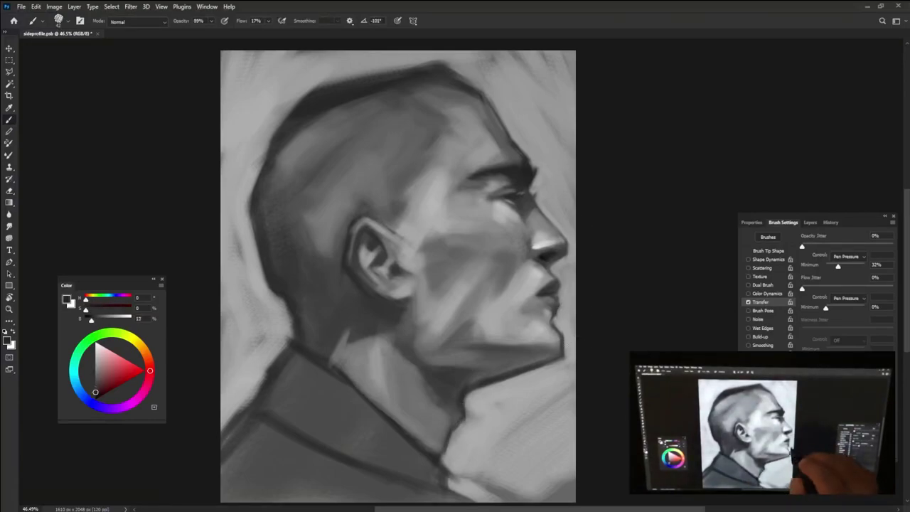
Darken the underside of the nose and rework the tones behind and below the ear with sampled greys.
{"action": "left_click", "coordinate": [542, 253], "text": "alt"}
{"action": "left_click_drag", "start_coordinate": [551, 255], "coordinate": [557, 260]}
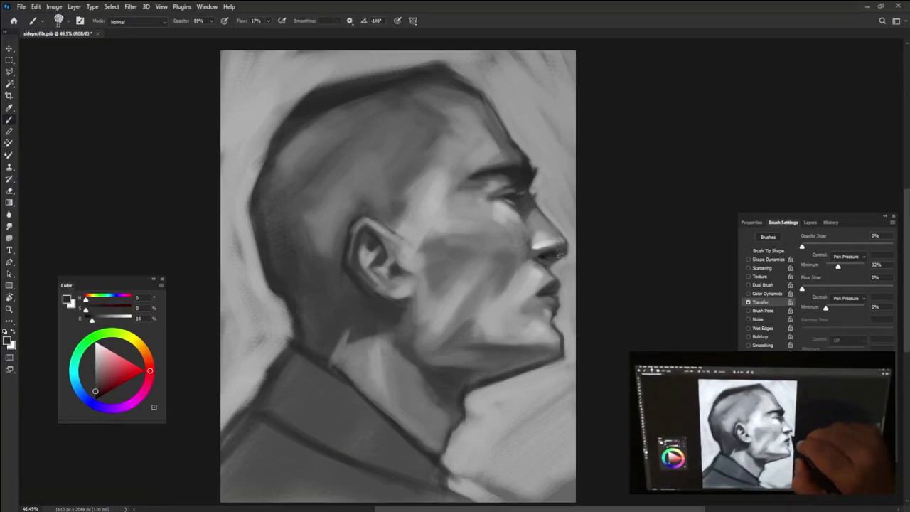
{"action": "left_click", "coordinate": [321, 239], "text": "alt"}
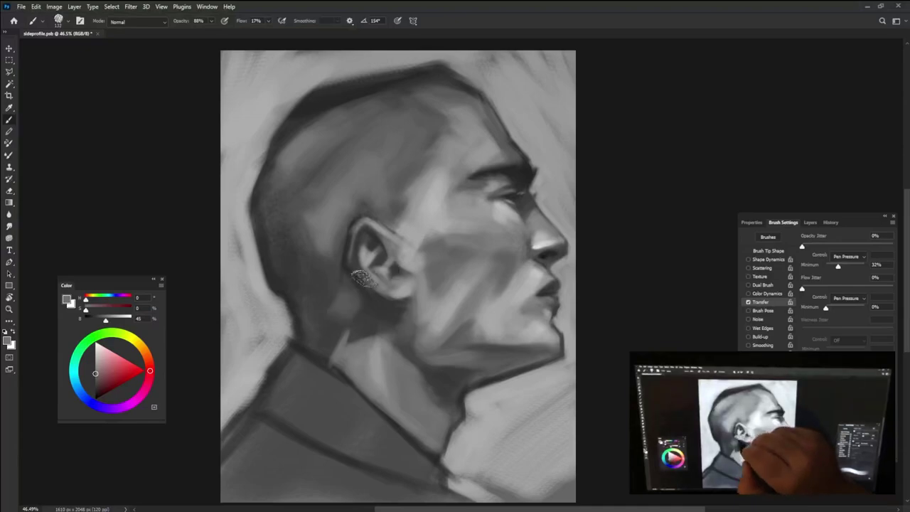
{"action": "left_click", "coordinate": [344, 296], "text": "alt"}
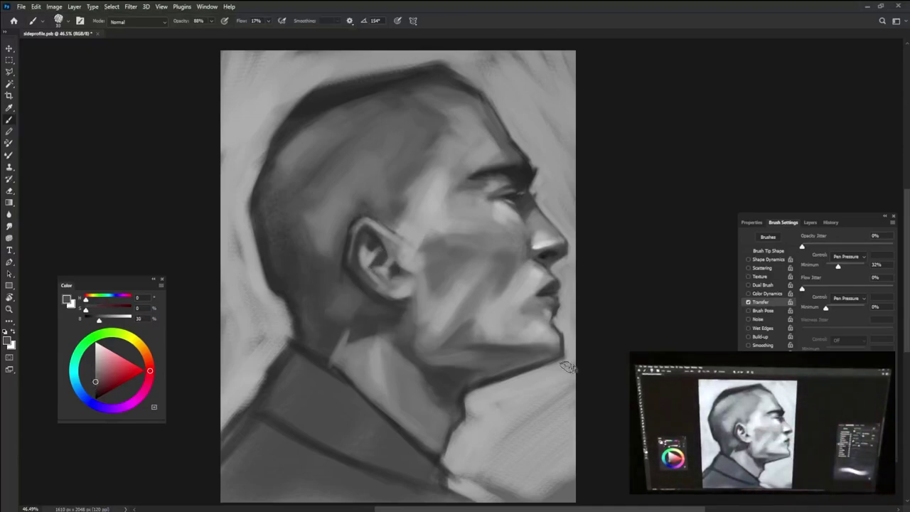
Blend the cheek beside the nose and paint a light highlight above the eyebrow.
{"action": "left_click", "coordinate": [518, 277], "text": "alt"}
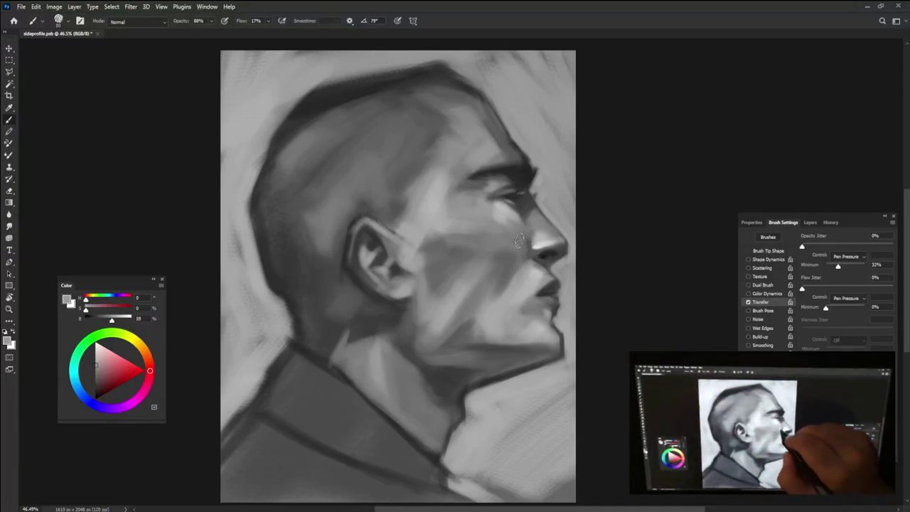
{"action": "left_click", "coordinate": [512, 193], "text": "alt"}
{"action": "left_click", "coordinate": [482, 156], "text": "alt"}
{"action": "left_click", "coordinate": [474, 165], "text": "alt"}
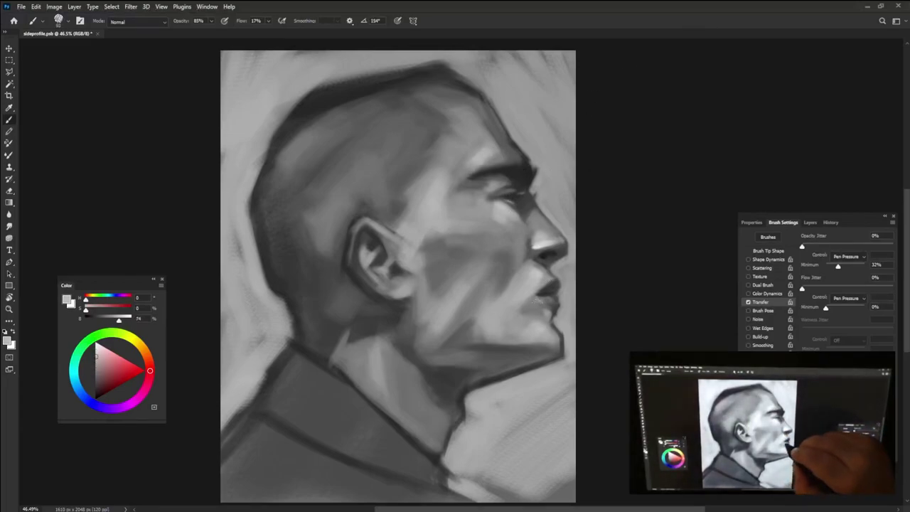
Shade the underside of the chin in dark grey and pick a very light grey as the brush colour.
{"action": "left_click", "coordinate": [545, 347], "text": "alt"}
{"action": "left_click", "coordinate": [534, 352], "text": "alt"}
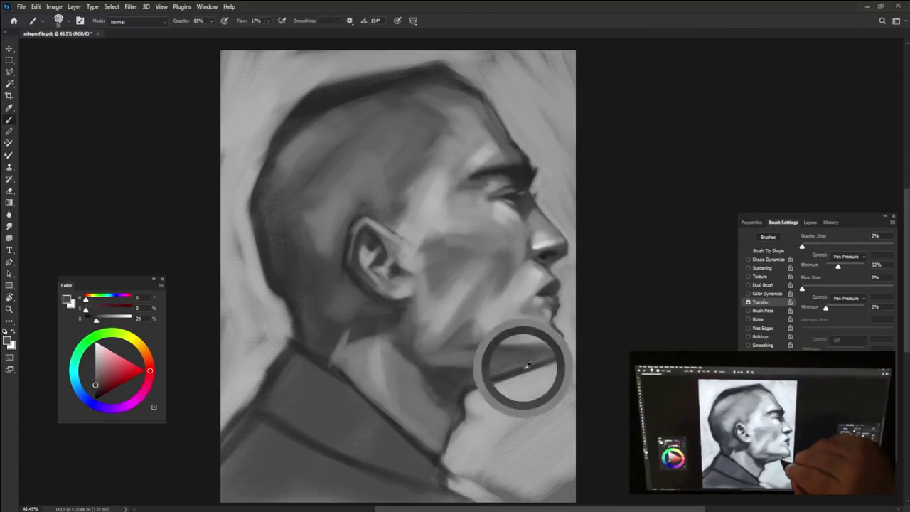
{"action": "left_click_drag", "start_coordinate": [536, 356], "coordinate": [506, 360]}
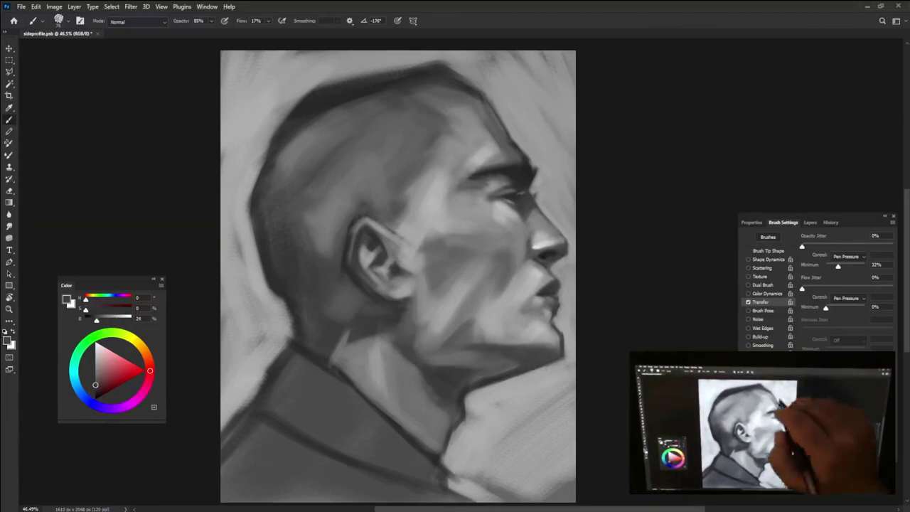
{"action": "left_click", "coordinate": [238, 302], "text": "alt"}
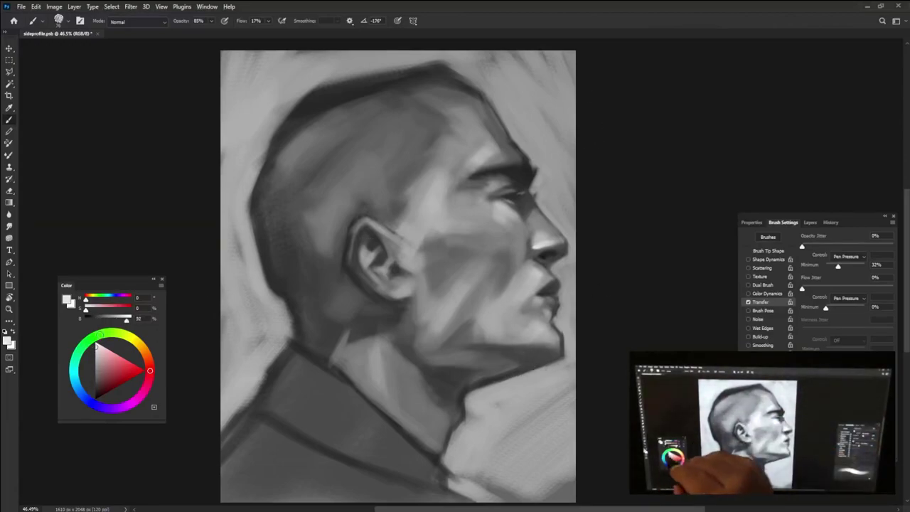
Paint a very light grey edge along the back of the head and nape, the shoulder, and the front of the neck and chest.
{"action": "left_click_drag", "start_coordinate": [280, 299], "coordinate": [282, 316]}
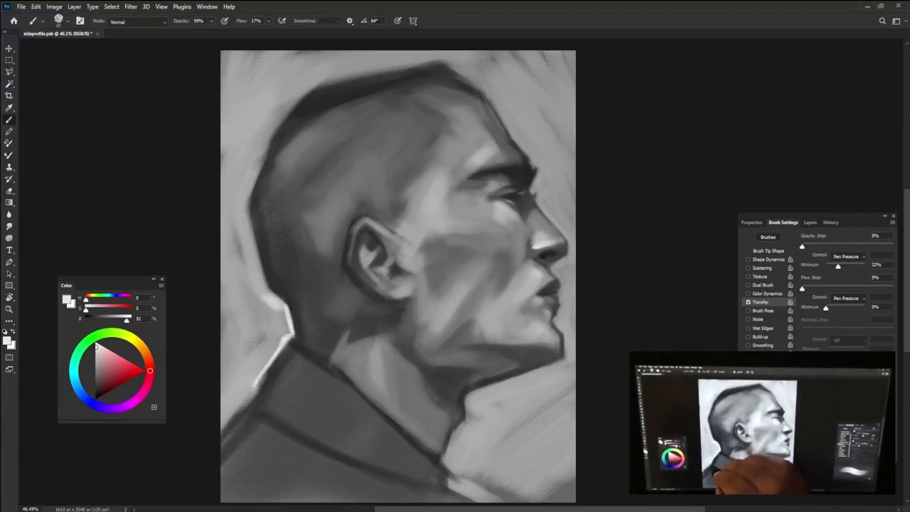
{"action": "left_click_drag", "start_coordinate": [258, 384], "coordinate": [223, 432]}
{"action": "mouse_move", "coordinate": [464, 462]}
{"action": "left_mouse_down"}
{"action": "mouse_move", "coordinate": [455, 427]}
{"action": "mouse_move", "coordinate": [513, 378]}
{"action": "left_mouse_up"}
{"action": "mouse_move", "coordinate": [238, 226]}
{"action": "left_mouse_down"}
{"action": "mouse_move", "coordinate": [252, 291]}
{"action": "mouse_move", "coordinate": [282, 317]}
{"action": "left_mouse_up"}
{"action": "mouse_move", "coordinate": [246, 250]}
{"action": "left_mouse_down"}
{"action": "mouse_move", "coordinate": [246, 174]}
{"action": "mouse_move", "coordinate": [244, 198]}
{"action": "mouse_move", "coordinate": [267, 131]}
{"action": "mouse_move", "coordinate": [318, 71]}
{"action": "left_mouse_up"}
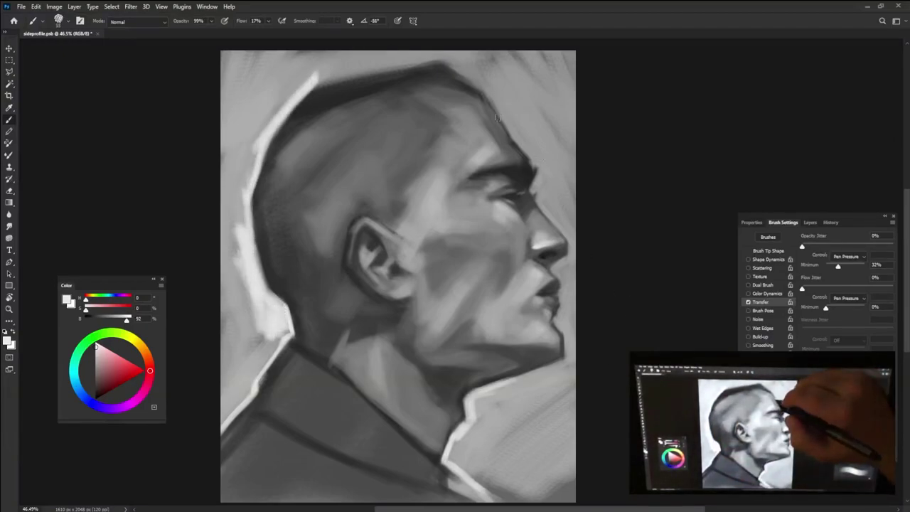
Carry the very light grey edge over the crown and down the face's profile, and sample greys from the chin.
{"action": "mouse_move", "coordinate": [462, 89]}
{"action": "left_mouse_down"}
{"action": "mouse_move", "coordinate": [498, 107]}
{"action": "mouse_move", "coordinate": [519, 142]}
{"action": "left_mouse_up"}
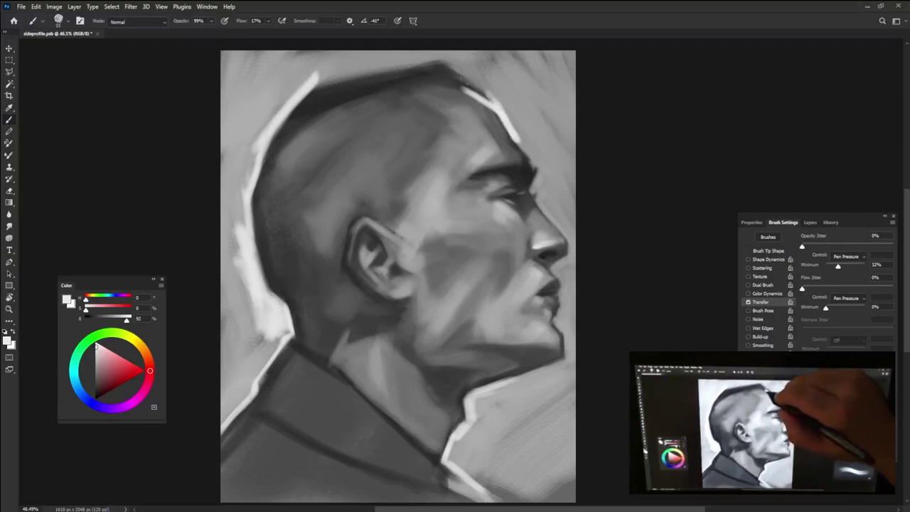
{"action": "mouse_move", "coordinate": [287, 90]}
{"action": "left_mouse_down"}
{"action": "mouse_move", "coordinate": [455, 64]}
{"action": "mouse_move", "coordinate": [525, 142]}
{"action": "mouse_move", "coordinate": [544, 181]}
{"action": "mouse_move", "coordinate": [539, 214]}
{"action": "left_mouse_up"}
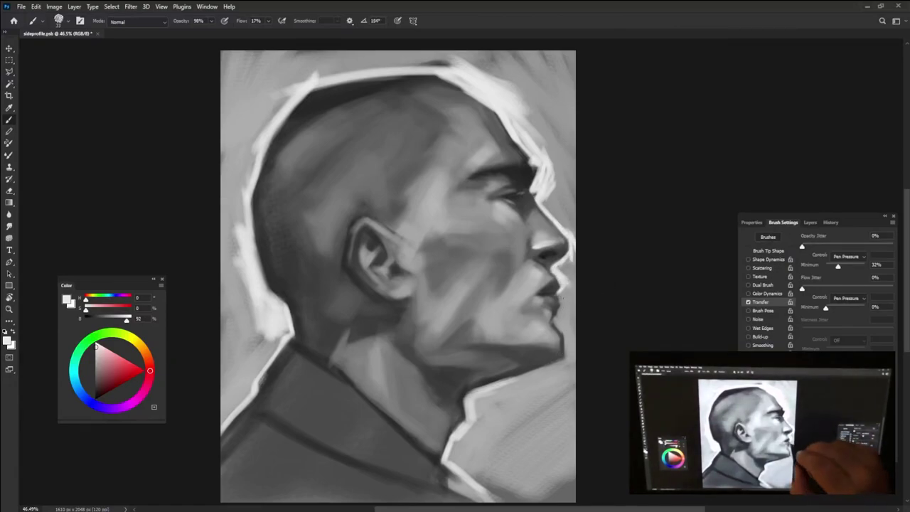
{"action": "key", "text": "0"}
{"action": "left_click_drag", "start_coordinate": [570, 258], "coordinate": [562, 304]}
{"action": "left_click", "coordinate": [549, 336], "text": "alt"}
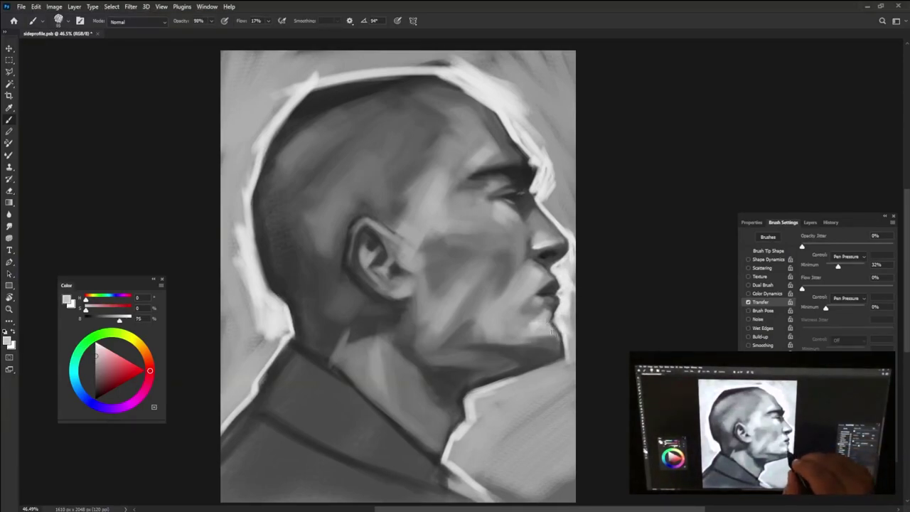
{"action": "left_click", "coordinate": [531, 338], "text": "alt"}
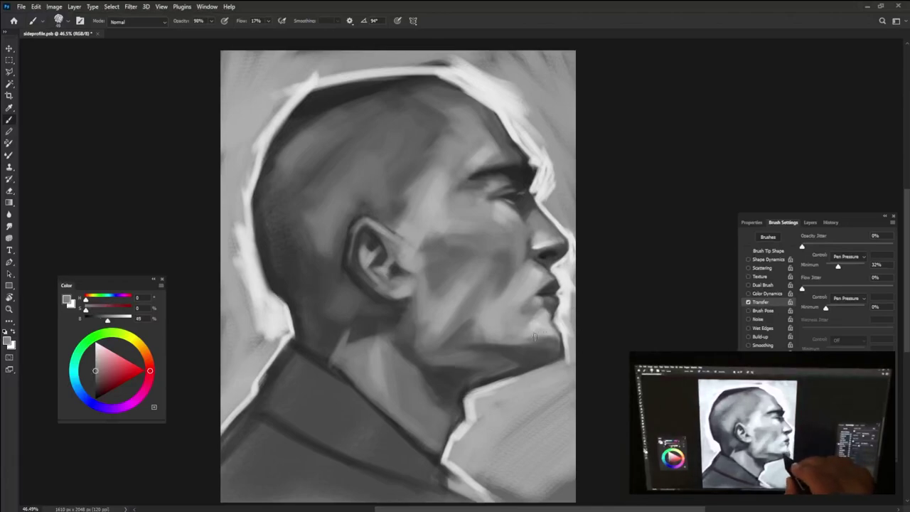
Brush loose very light grey strokes over the background behind the head, in front of the face and beside the neck.
{"action": "left_click", "coordinate": [570, 358], "text": "alt"}
{"action": "mouse_move", "coordinate": [552, 381]}
{"action": "left_mouse_down"}
{"action": "mouse_move", "coordinate": [484, 395]}
{"action": "mouse_move", "coordinate": [572, 363]}
{"action": "left_mouse_up"}
{"action": "mouse_move", "coordinate": [248, 256]}
{"action": "left_mouse_down"}
{"action": "mouse_move", "coordinate": [242, 128]}
{"action": "mouse_move", "coordinate": [299, 78]}
{"action": "mouse_move", "coordinate": [234, 285]}
{"action": "mouse_move", "coordinate": [246, 355]}
{"action": "left_mouse_up"}
{"action": "left_click_drag", "start_coordinate": [519, 89], "coordinate": [573, 242]}
{"action": "mouse_move", "coordinate": [561, 363]}
{"action": "left_mouse_down"}
{"action": "mouse_move", "coordinate": [462, 455]}
{"action": "mouse_move", "coordinate": [568, 491]}
{"action": "mouse_move", "coordinate": [533, 469]}
{"action": "left_mouse_up"}
{"action": "left_click_drag", "start_coordinate": [235, 313], "coordinate": [224, 387]}
{"action": "mouse_move", "coordinate": [270, 135]}
{"action": "left_mouse_down"}
{"action": "mouse_move", "coordinate": [250, 49]}
{"action": "mouse_move", "coordinate": [355, 60]}
{"action": "left_mouse_up"}
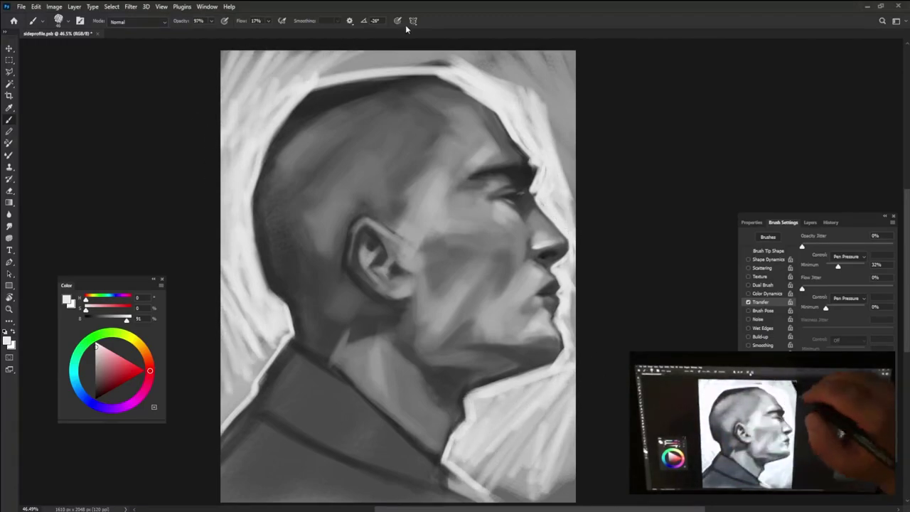
Lighten the upper forehead with a sampled grey and cover the collar and jacket in light grey strokes.
{"action": "left_click", "coordinate": [498, 107], "text": "alt"}
{"action": "mouse_move", "coordinate": [427, 92]}
{"action": "left_mouse_down"}
{"action": "mouse_move", "coordinate": [466, 117]}
{"action": "mouse_move", "coordinate": [479, 146]}
{"action": "left_mouse_up"}
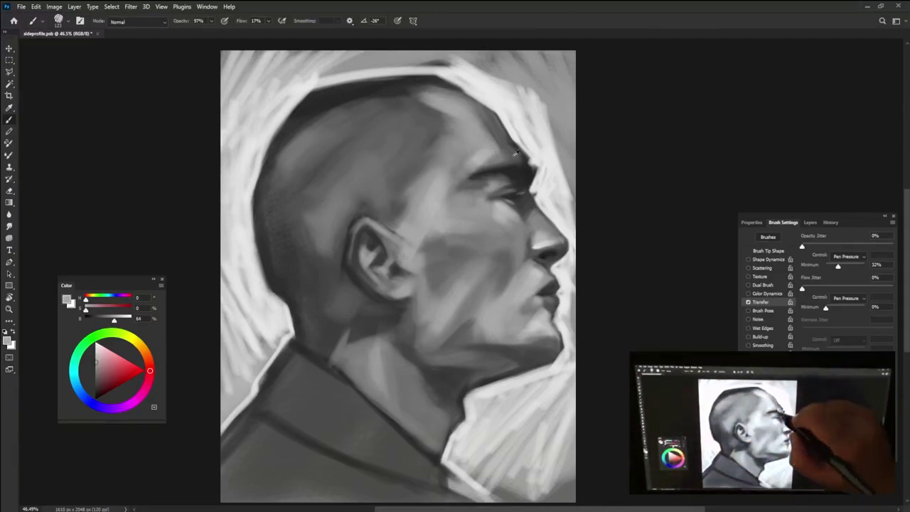
{"action": "left_click", "coordinate": [540, 193], "text": "alt"}
{"action": "left_click_drag", "start_coordinate": [308, 366], "coordinate": [384, 434]}
{"action": "left_click_drag", "start_coordinate": [270, 352], "coordinate": [302, 414]}
{"action": "left_click_drag", "start_coordinate": [291, 370], "coordinate": [419, 466]}
{"action": "left_click_drag", "start_coordinate": [277, 398], "coordinate": [437, 473]}
{"action": "mouse_move", "coordinate": [259, 398]}
{"action": "left_mouse_down"}
{"action": "mouse_move", "coordinate": [387, 491]}
{"action": "mouse_move", "coordinate": [384, 498]}
{"action": "left_mouse_up"}
{"action": "left_click_drag", "start_coordinate": [274, 412], "coordinate": [224, 465]}
{"action": "left_click_drag", "start_coordinate": [227, 426], "coordinate": [299, 498]}
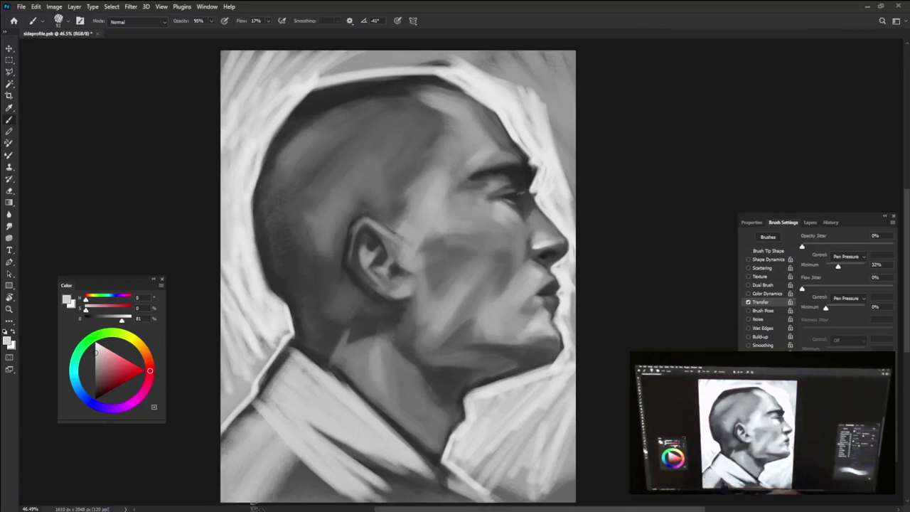
{"action": "left_click_drag", "start_coordinate": [297, 455], "coordinate": [334, 497]}
{"action": "mouse_move", "coordinate": [348, 462]}
{"action": "left_mouse_down"}
{"action": "mouse_move", "coordinate": [426, 501]}
{"action": "mouse_move", "coordinate": [494, 483]}
{"action": "mouse_move", "coordinate": [358, 409]}
{"action": "left_mouse_up"}
Redefine the dark fold line under the collar and smooth the collar's light planes with sampled greys.
{"action": "left_click", "coordinate": [439, 466], "text": "alt"}
{"action": "left_click", "coordinate": [495, 481], "text": "alt"}
{"action": "mouse_move", "coordinate": [419, 501]}
{"action": "left_mouse_down"}
{"action": "mouse_move", "coordinate": [313, 425]}
{"action": "mouse_move", "coordinate": [334, 440]}
{"action": "mouse_move", "coordinate": [273, 377]}
{"action": "left_mouse_up"}
{"action": "left_click", "coordinate": [344, 427], "text": "alt"}
{"action": "left_click_drag", "start_coordinate": [291, 423], "coordinate": [265, 377]}
{"action": "left_click", "coordinate": [431, 396], "text": "alt"}
{"action": "left_click_drag", "start_coordinate": [297, 345], "coordinate": [259, 387]}
{"action": "left_click", "coordinate": [270, 408], "text": "alt"}
{"action": "left_click_drag", "start_coordinate": [292, 421], "coordinate": [261, 381]}
{"action": "left_click", "coordinate": [259, 402], "text": "alt"}
{"action": "mouse_move", "coordinate": [327, 463]}
{"action": "left_mouse_down"}
{"action": "mouse_move", "coordinate": [267, 446]}
{"action": "mouse_move", "coordinate": [322, 426]}
{"action": "mouse_move", "coordinate": [348, 487]}
{"action": "left_mouse_up"}
Fill the background above and in front of the forehead with very light grey strokes.
{"action": "left_click", "coordinate": [493, 71], "text": "alt"}
{"action": "mouse_move", "coordinate": [454, 60]}
{"action": "left_mouse_down"}
{"action": "mouse_move", "coordinate": [301, 79]}
{"action": "mouse_move", "coordinate": [526, 99]}
{"action": "mouse_move", "coordinate": [568, 206]}
{"action": "left_mouse_up"}
{"action": "left_click_drag", "start_coordinate": [490, 53], "coordinate": [566, 147]}
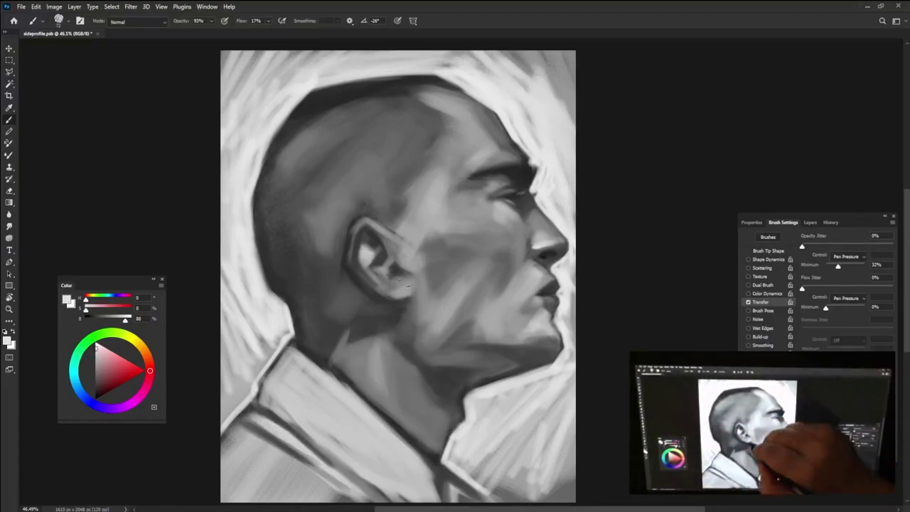
Brighten the earlobe and the area under the eye, and blend the tones around the brow's outer end.
{"action": "left_click", "coordinate": [403, 291], "text": "alt"}
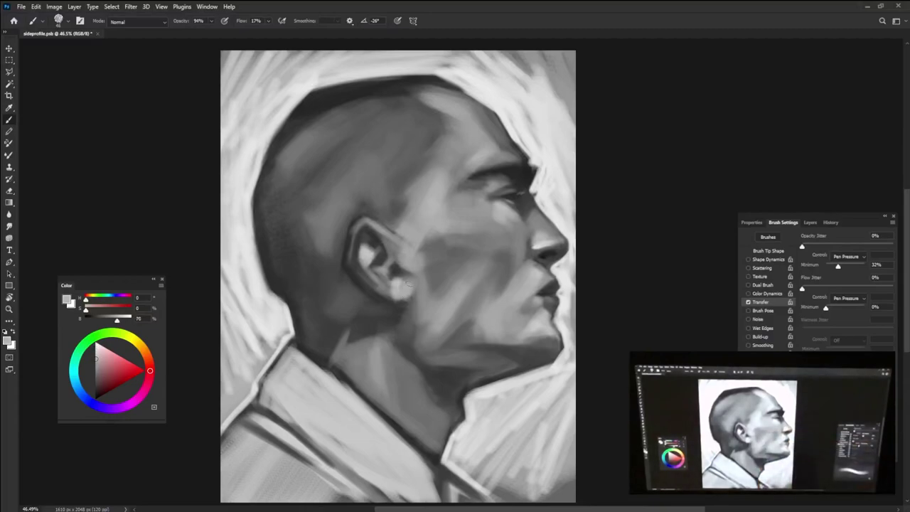
{"action": "left_click", "coordinate": [511, 211], "text": "alt"}
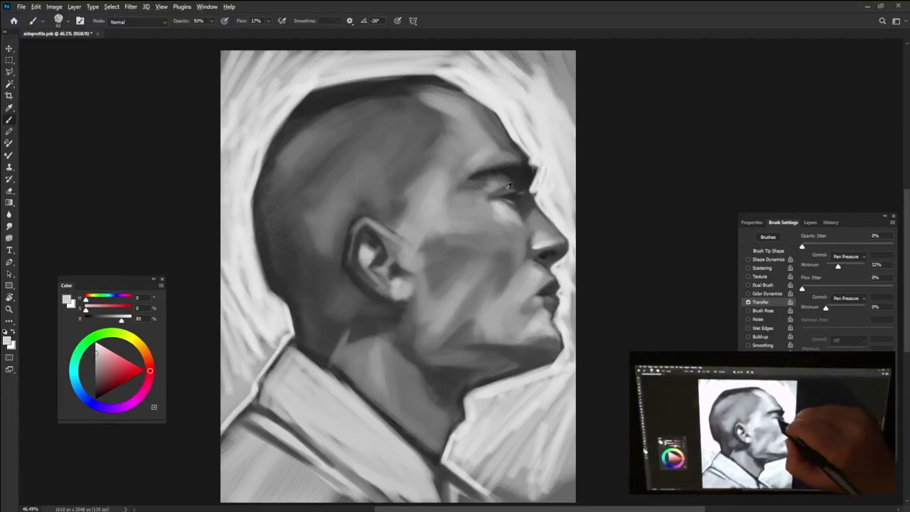
{"action": "left_click", "coordinate": [473, 189], "text": "alt"}
{"action": "left_click", "coordinate": [467, 191], "text": "alt"}
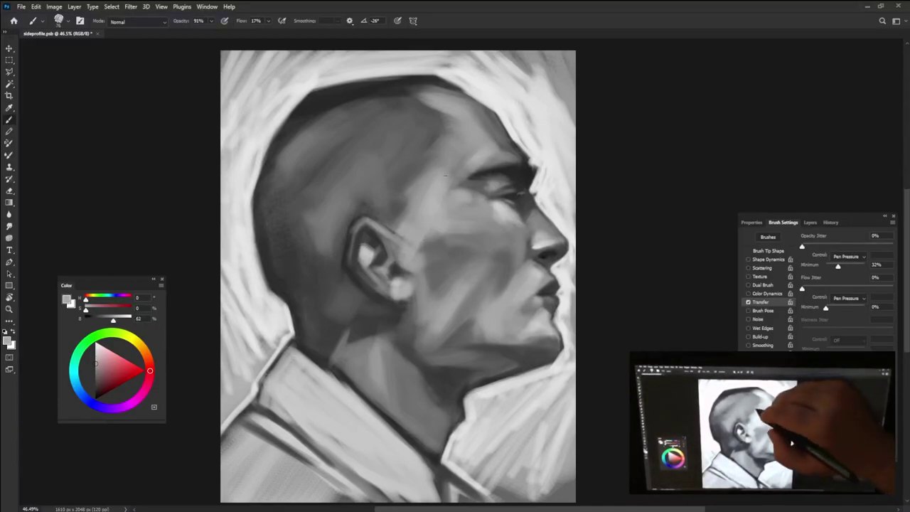
Lighten the temple in front of the ear and the upper side of the scalp with sampled greys.
{"action": "left_click", "coordinate": [416, 125], "text": "alt"}
{"action": "left_click_drag", "start_coordinate": [412, 167], "coordinate": [402, 236]}
{"action": "left_click", "coordinate": [418, 114], "text": "alt"}
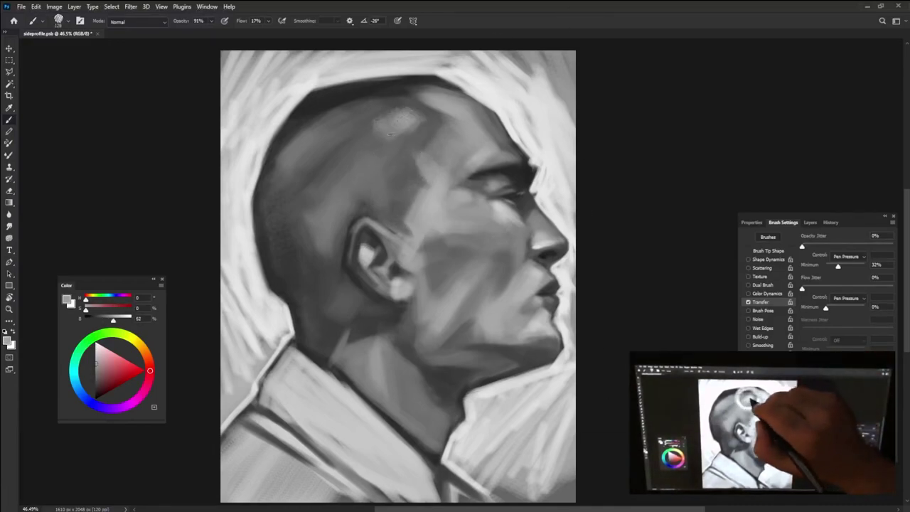
{"action": "left_click", "coordinate": [391, 130], "text": "alt"}
Rework the nape tones below the ear with sampled greys and darken the edge where the neck meets the collar.
{"action": "left_click", "coordinate": [264, 264], "text": "alt"}
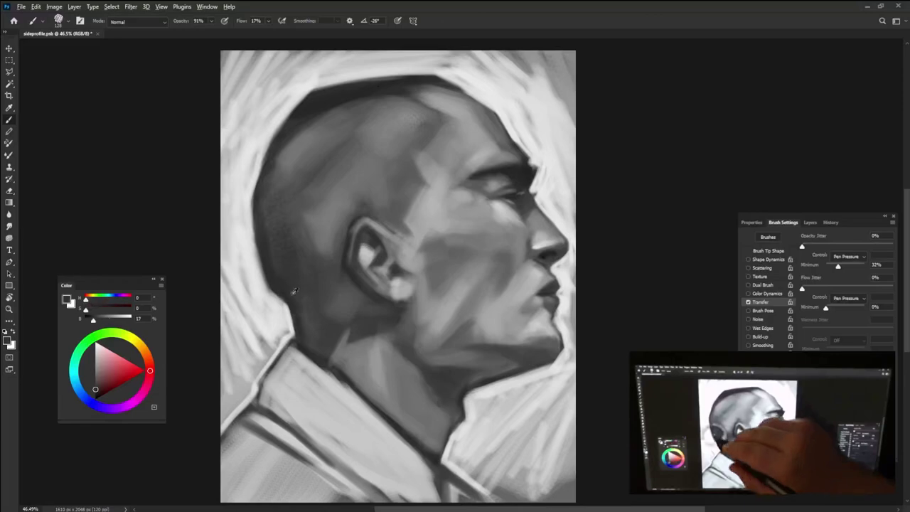
{"action": "left_click_drag", "start_coordinate": [321, 328], "coordinate": [333, 351]}
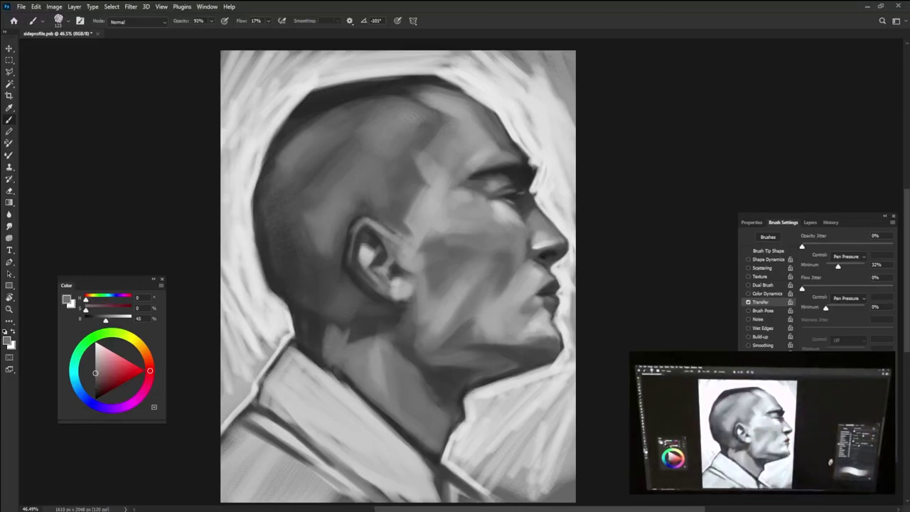
{"action": "left_click", "coordinate": [334, 332], "text": "alt"}
{"action": "mouse_move", "coordinate": [314, 321]}
{"action": "left_mouse_down"}
{"action": "mouse_move", "coordinate": [312, 340]}
{"action": "mouse_move", "coordinate": [429, 452]}
{"action": "left_mouse_up"}
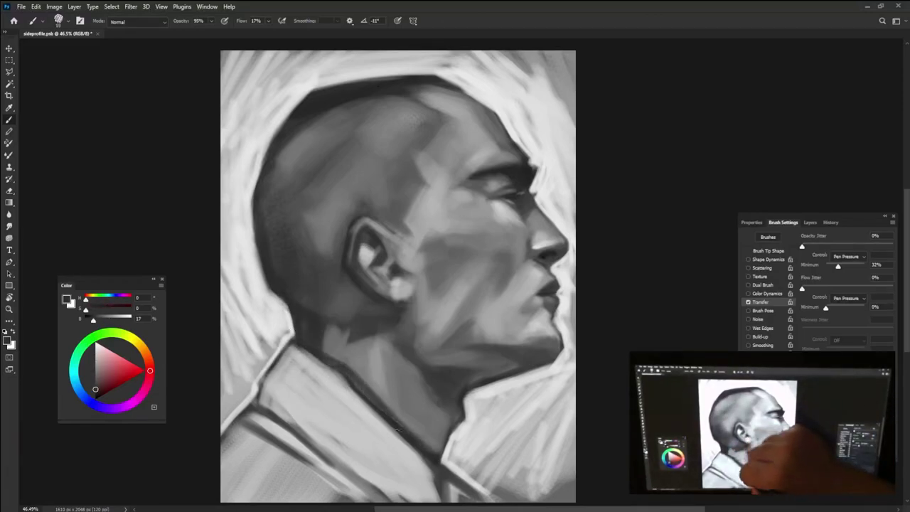
{"action": "left_click", "coordinate": [485, 411], "text": "alt"}
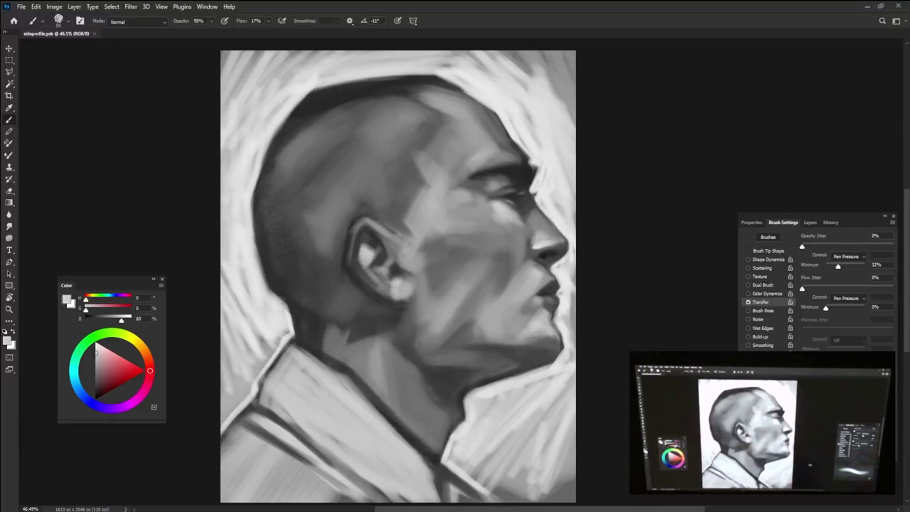
Reposition the floating panel group, show the layer list and add a Gradient Map adjustment layer above the Background.
{"action": "left_click_drag", "start_coordinate": [859, 220], "coordinate": [801, 121]}
{"action": "left_click", "coordinate": [739, 115]}
{"action": "left_click", "coordinate": [737, 344]}
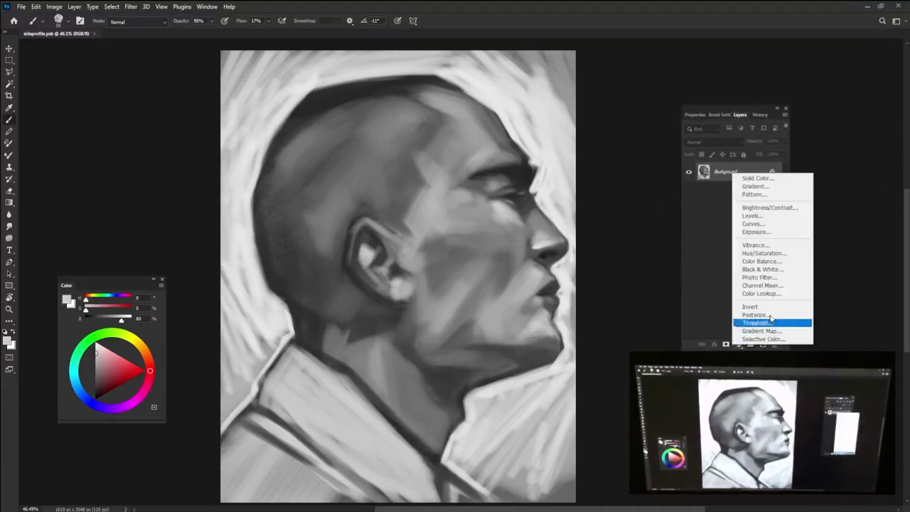
{"action": "left_click", "coordinate": [763, 336]}
{"action": "key", "text": "ctrl+z"}
{"action": "left_click", "coordinate": [737, 344]}
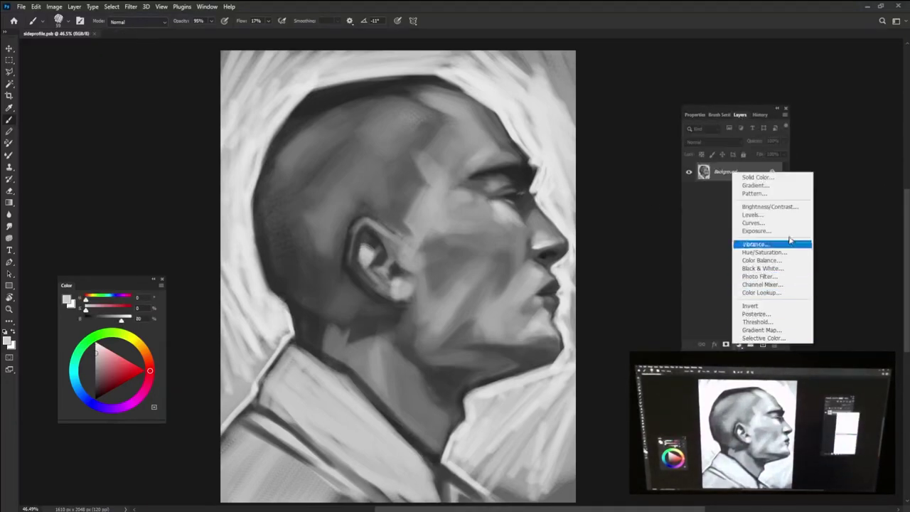
{"action": "left_click", "coordinate": [761, 329]}
Open the Gradient Map's gradient for editing and apply the preset running from black through red and magenta to yellow.
{"action": "left_click", "coordinate": [742, 146]}
{"action": "left_click", "coordinate": [690, 238]}
{"action": "left_click", "coordinate": [727, 204]}
{"action": "left_click", "coordinate": [720, 218]}
{"action": "left_click", "coordinate": [676, 222]}
{"action": "left_click", "coordinate": [670, 219]}
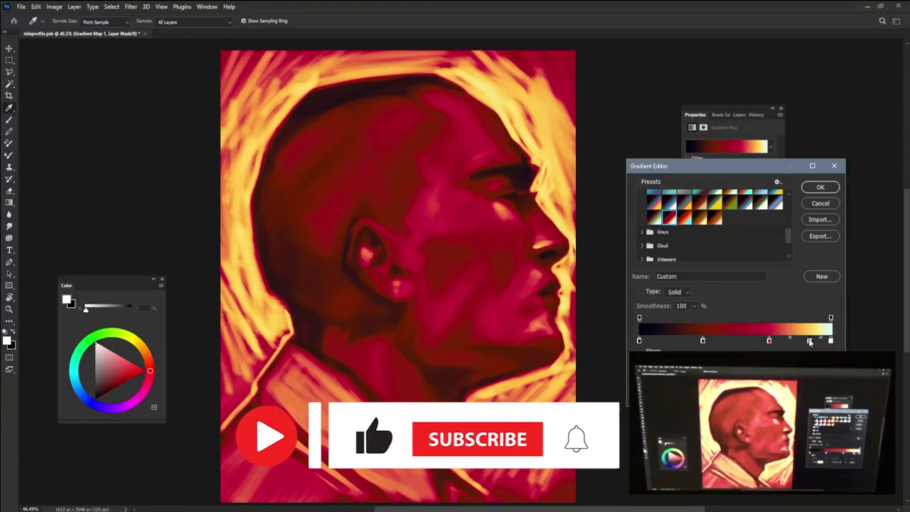
Recolour the gradient's magenta stop red, shift the yellow and red stops darker, and shift the dark red stop lighter.
{"action": "left_click_drag", "start_coordinate": [809, 341], "coordinate": [801, 340]}
{"action": "left_click", "coordinate": [768, 341]}
{"action": "double_click", "coordinate": [769, 341]}
{"action": "left_click_drag", "start_coordinate": [268, 96], "coordinate": [268, 209]}
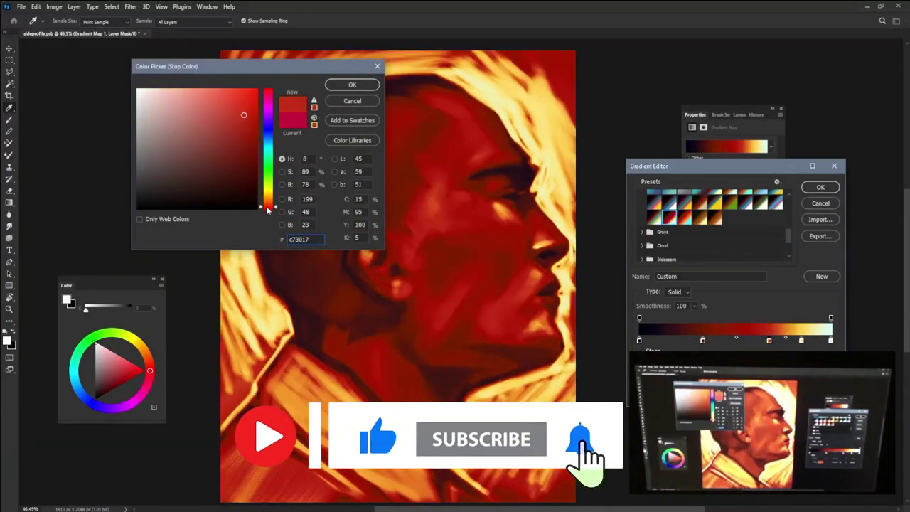
{"action": "key", "text": "Return"}
{"action": "left_click_drag", "start_coordinate": [704, 341], "coordinate": [712, 341]}
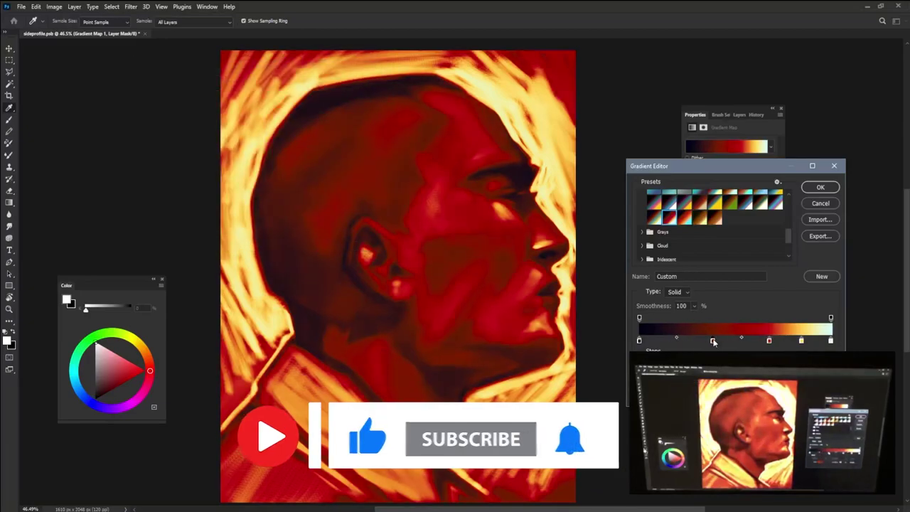
{"action": "left_click_drag", "start_coordinate": [767, 340], "coordinate": [756, 340]}
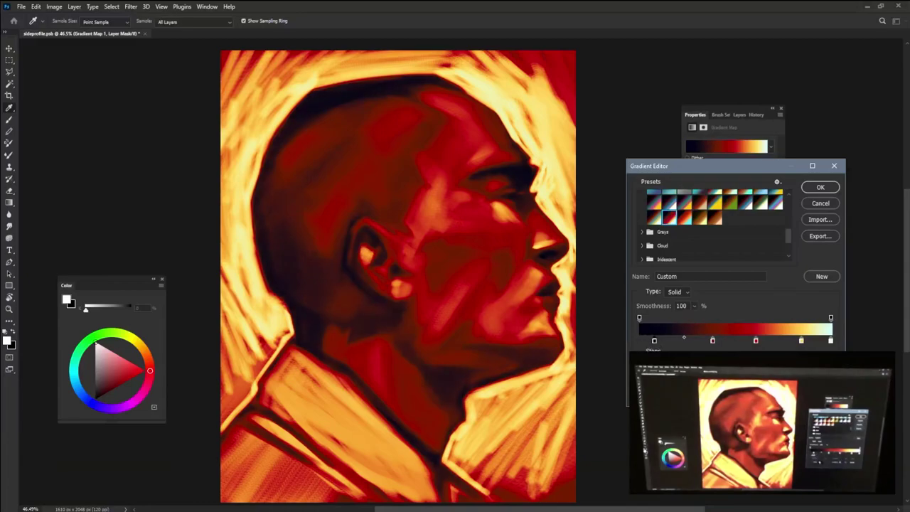
Recolour the gradient's darkest stop to a very dark green.
{"action": "double_click", "coordinate": [654, 340]}
{"action": "left_click_drag", "start_coordinate": [268, 206], "coordinate": [270, 171]}
{"action": "key", "text": "Return"}
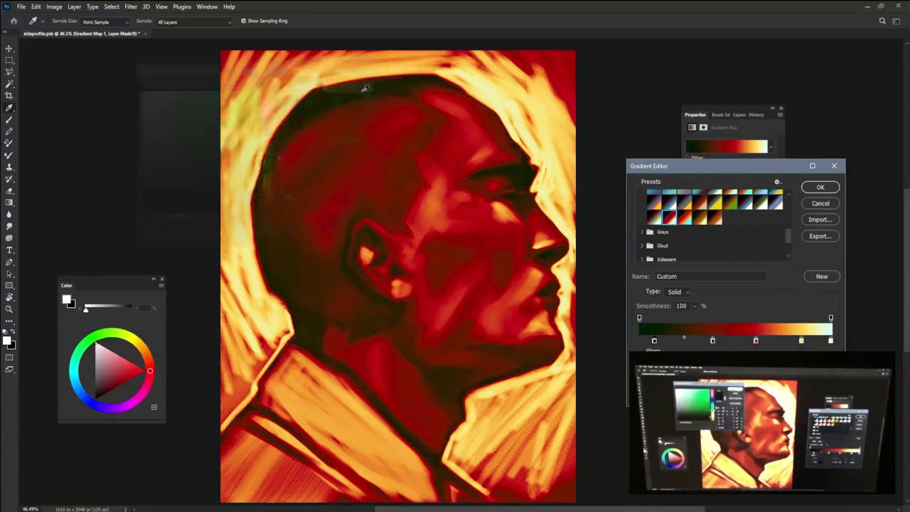